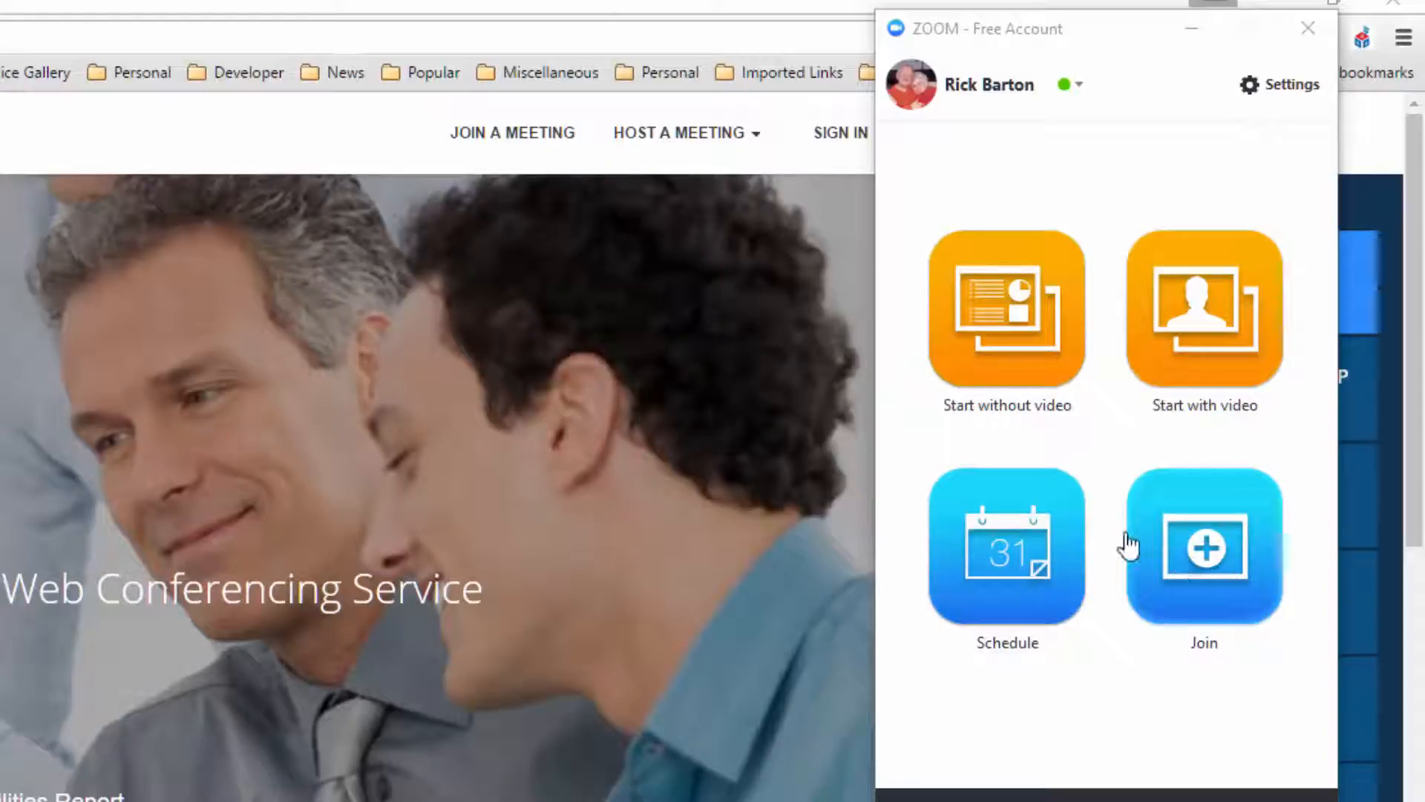
Step: Start a meeting without video using computer audio, and end it for all participants
click(987, 324)
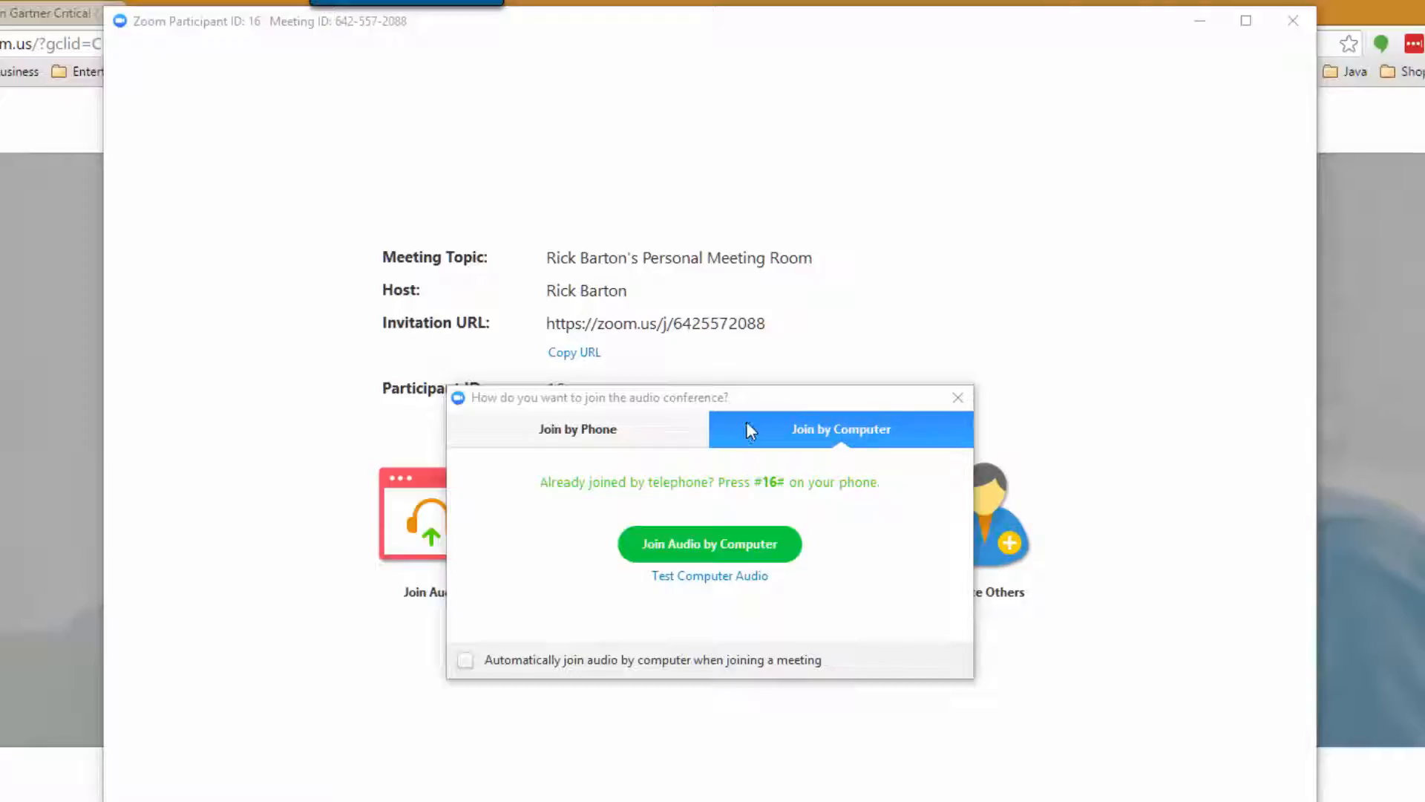
click(710, 551)
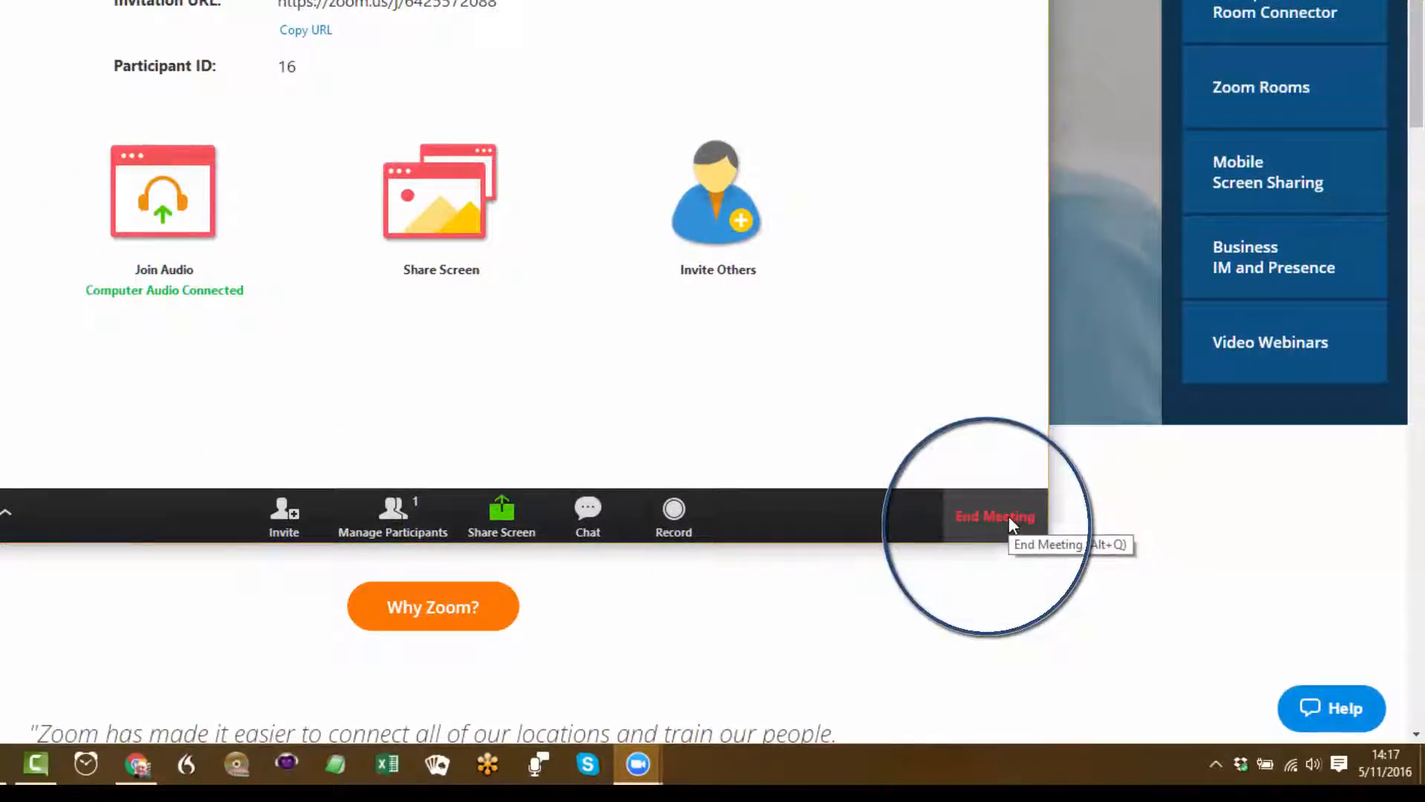
click(1012, 522)
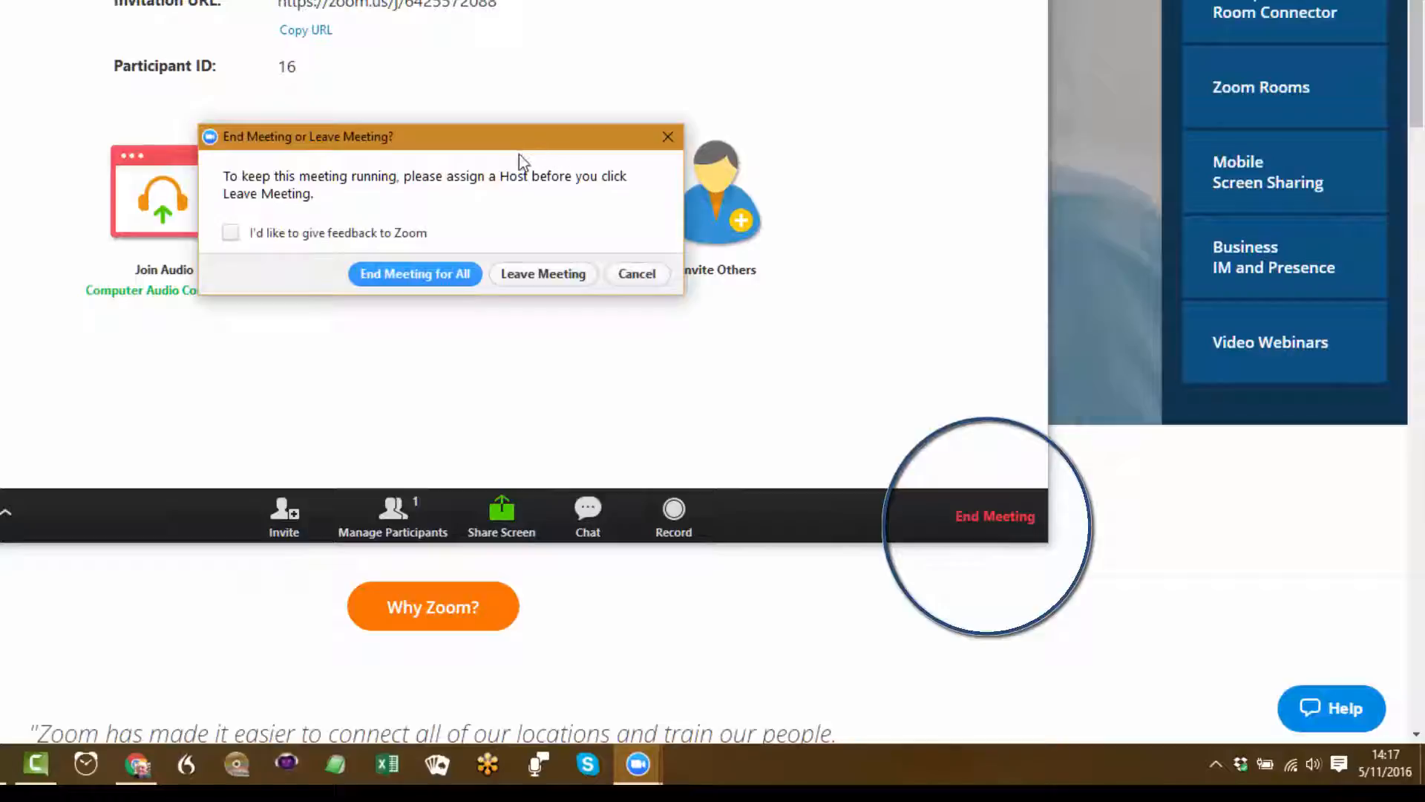
click(430, 274)
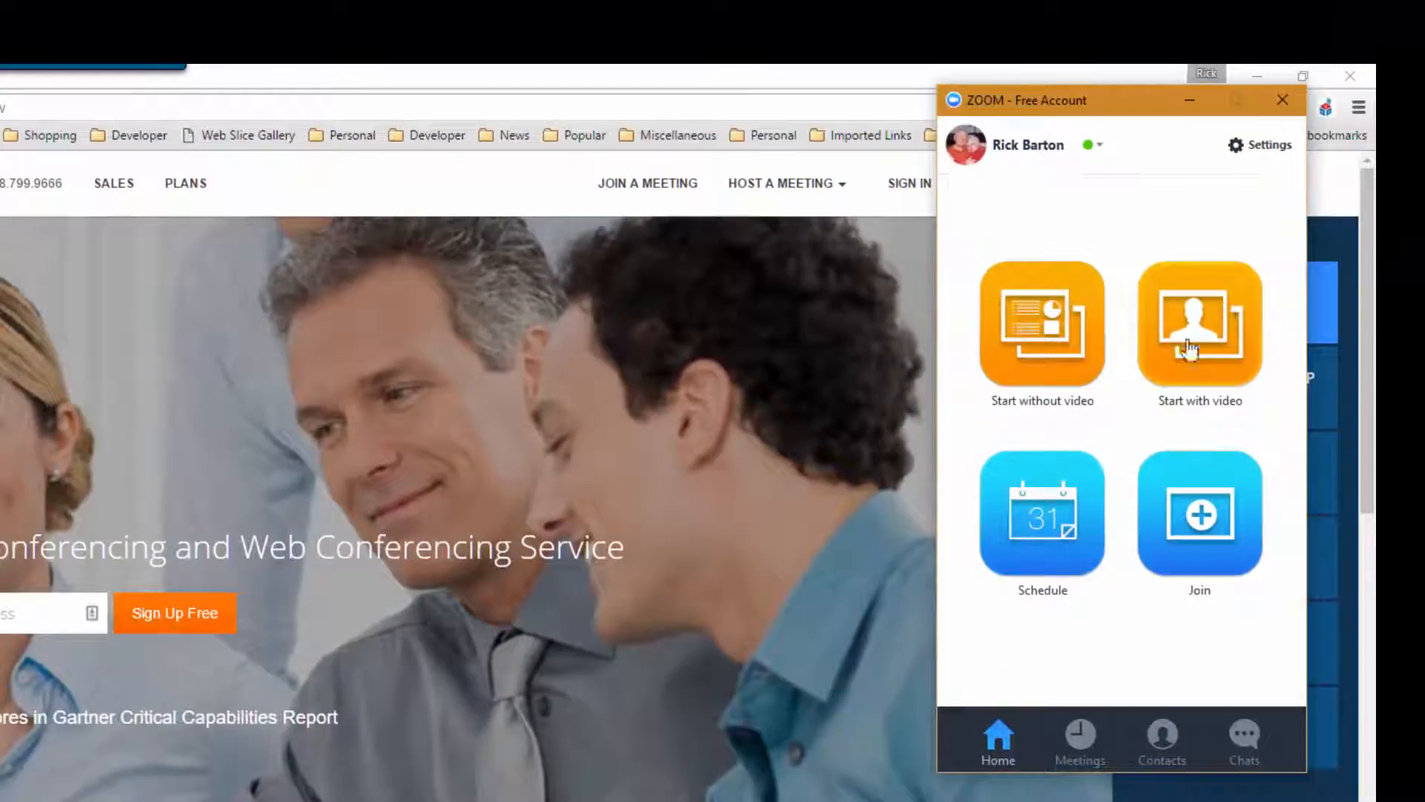
Step: Start a meeting with video, joining the audio by computer, and end that meeting for everyone
click(1226, 314)
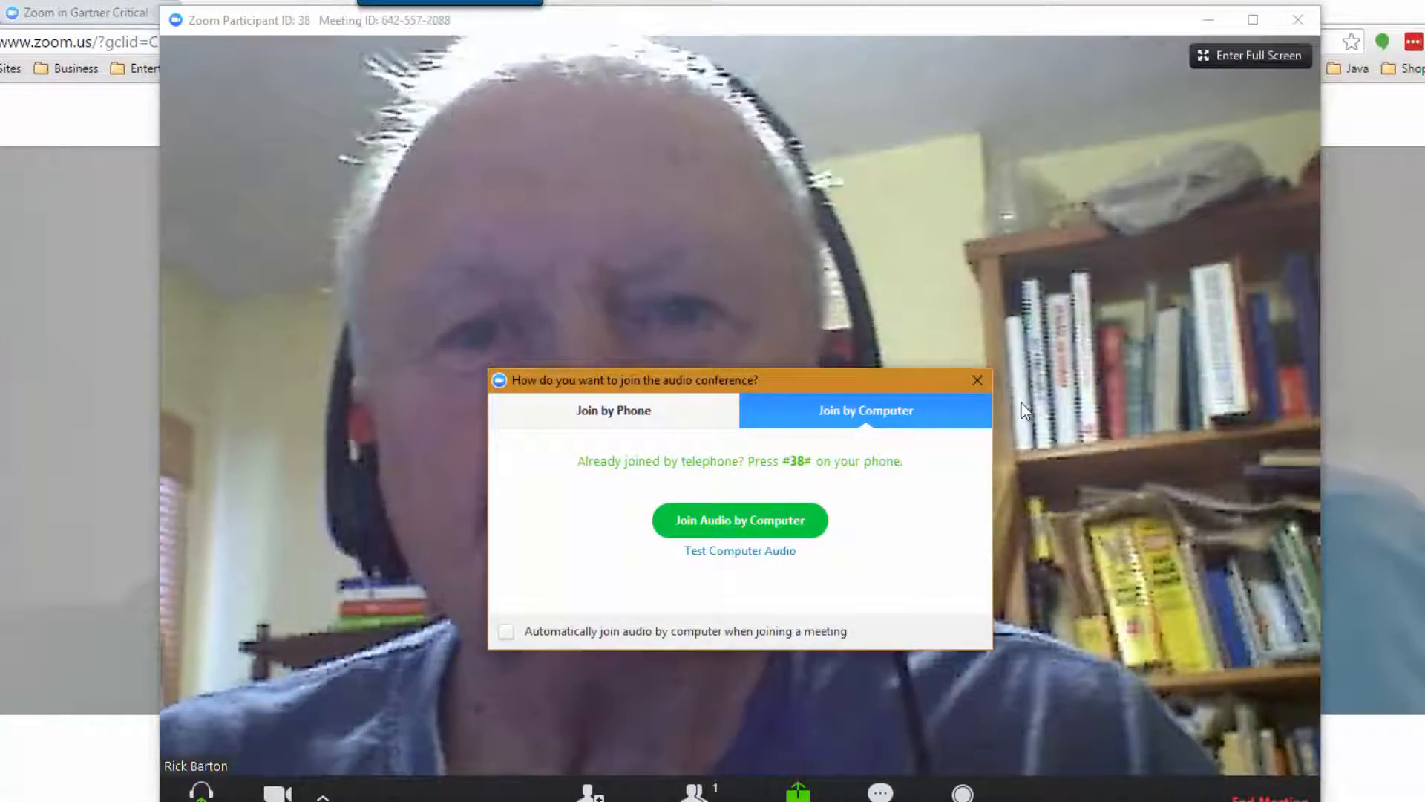
click(772, 522)
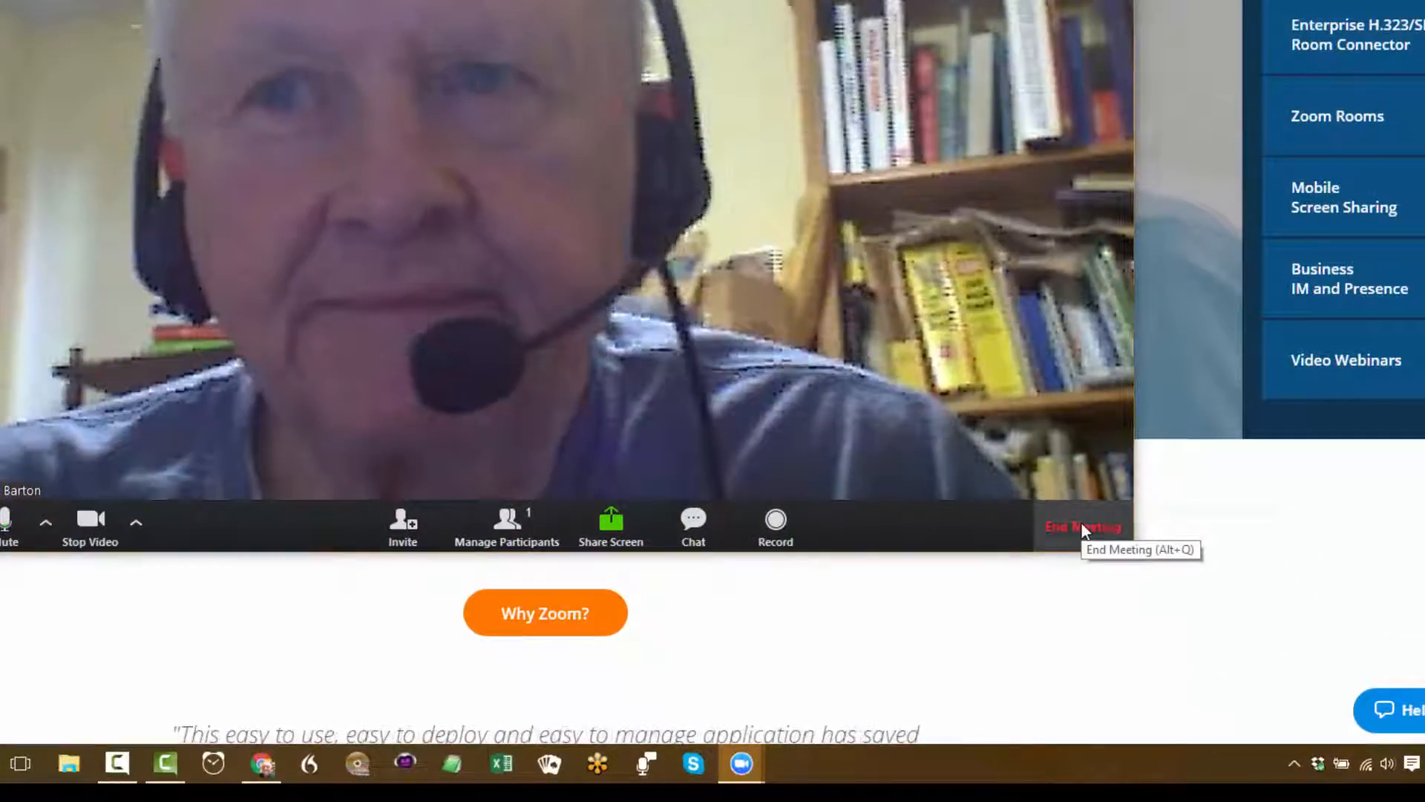
click(1156, 633)
click(554, 295)
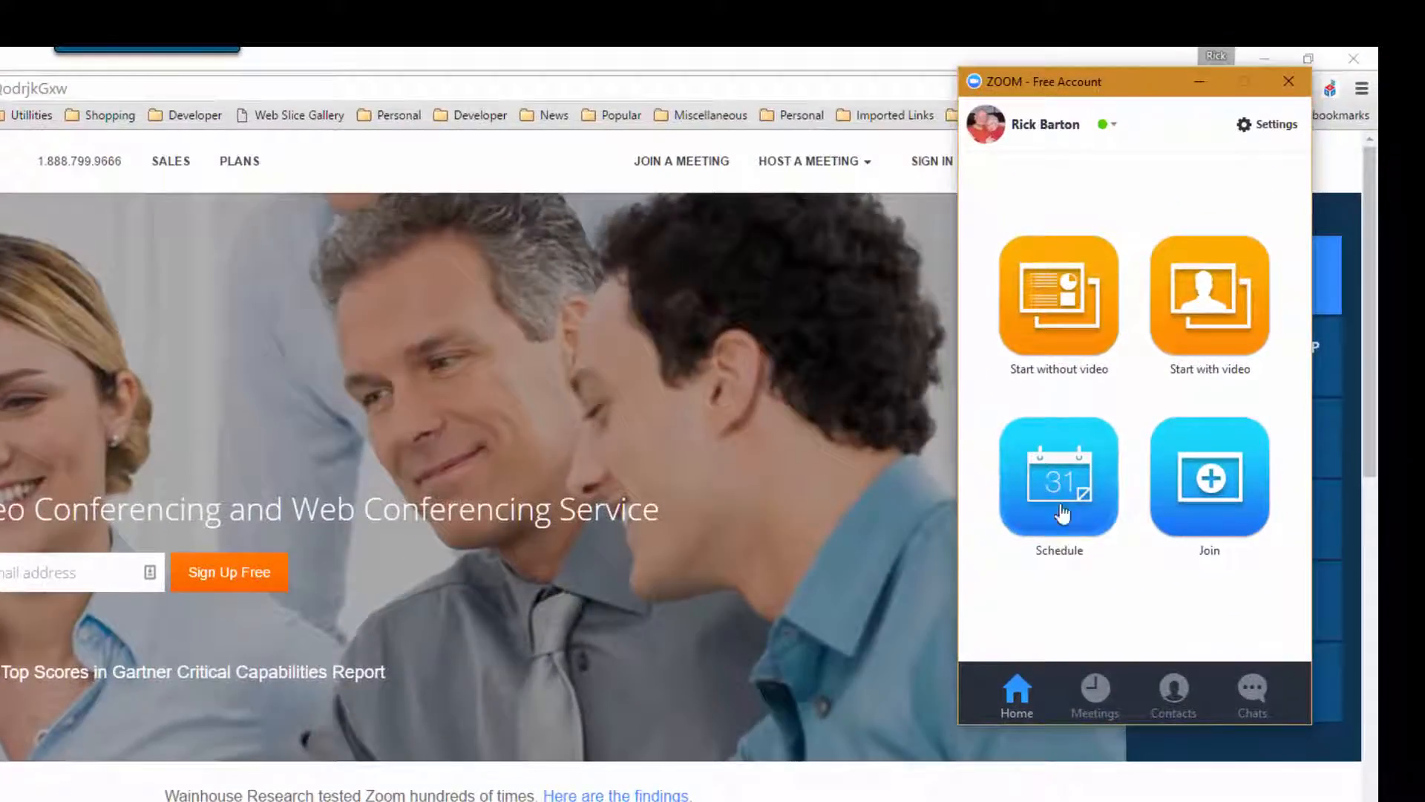
Step: Schedule a one-hour meeting for May 11, 2016 at 03:00 PM with host and participant video on, using the personal meeting ID and Google Calendar
click(1061, 490)
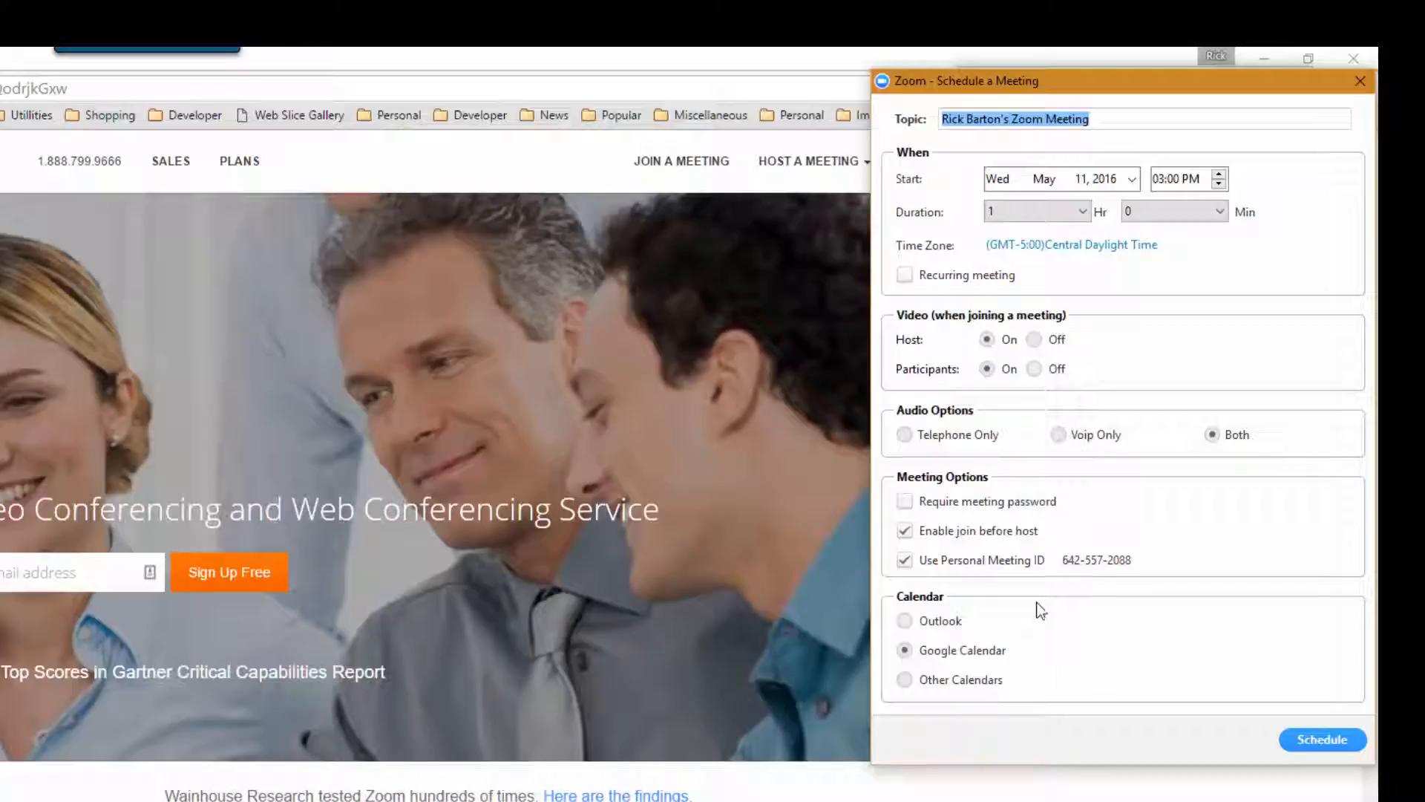
click(1330, 740)
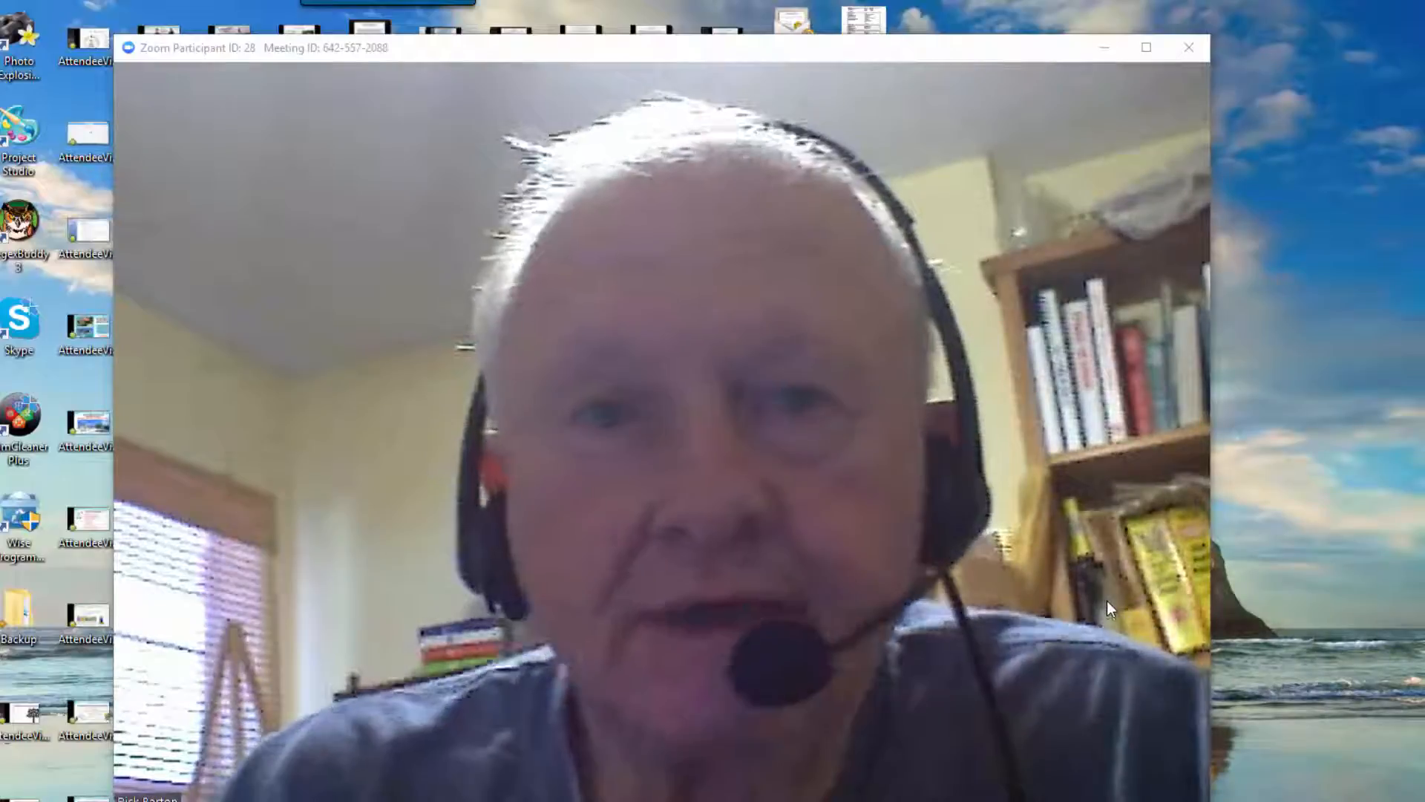
Step: Create an email invitation to the running meeting with the default email service
mouse_move(1086, 590)
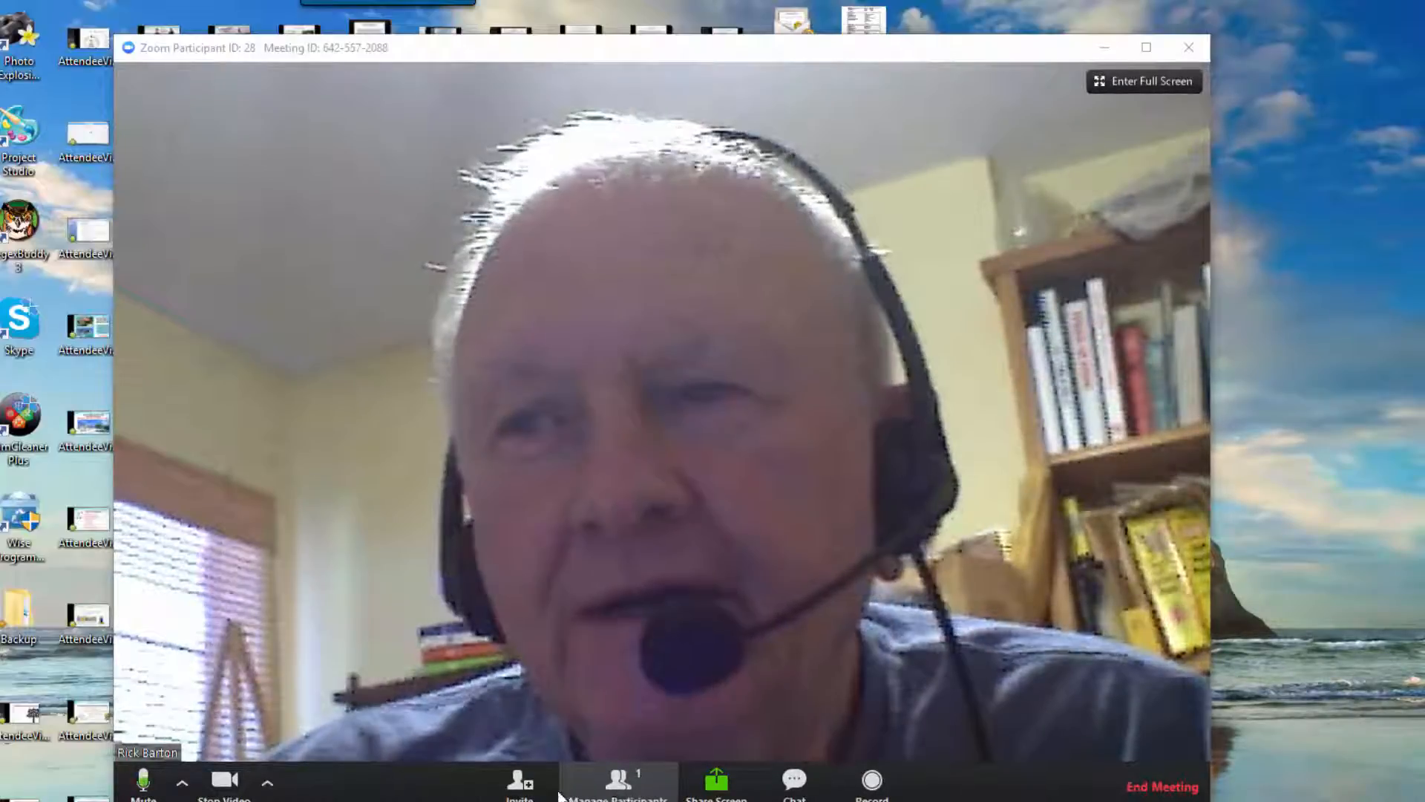
click(519, 783)
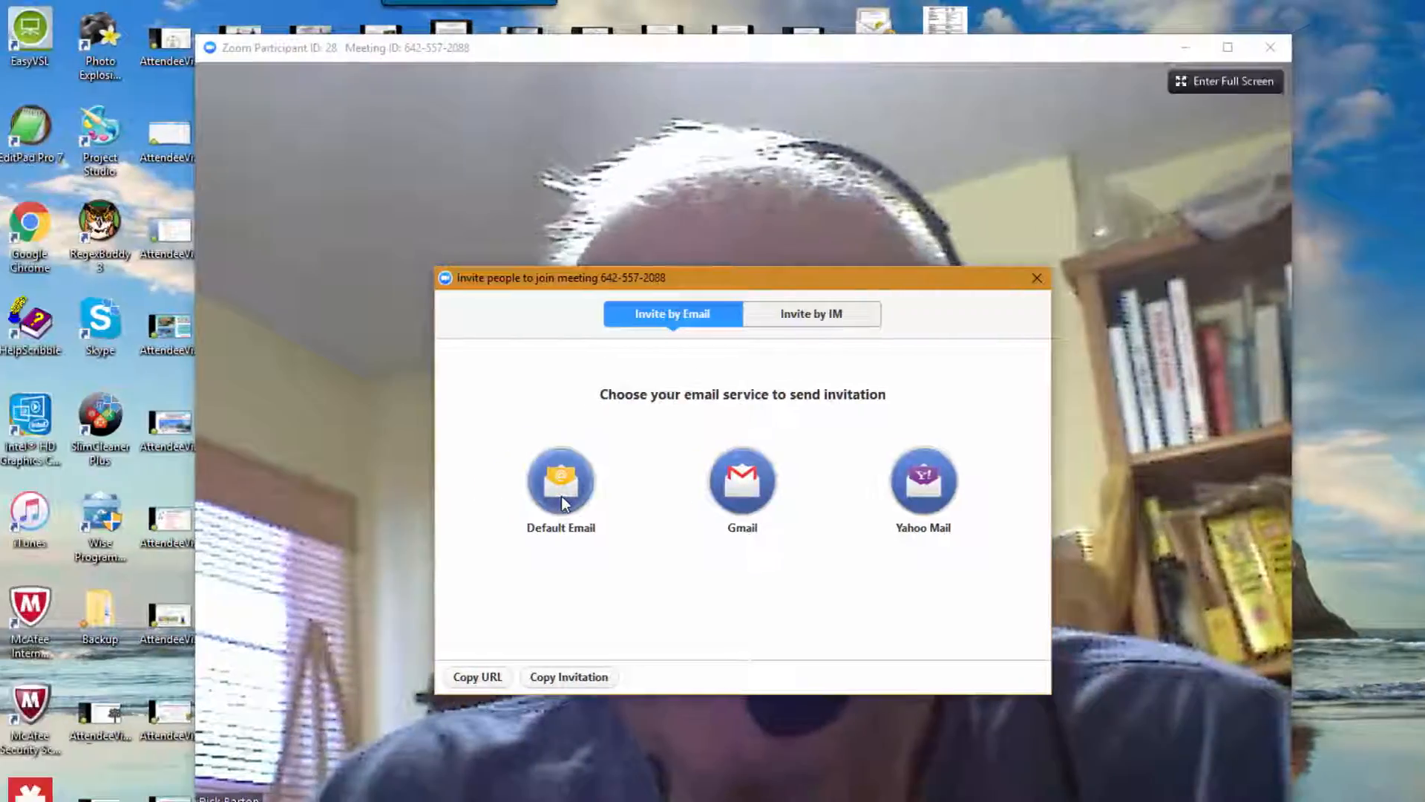
click(480, 499)
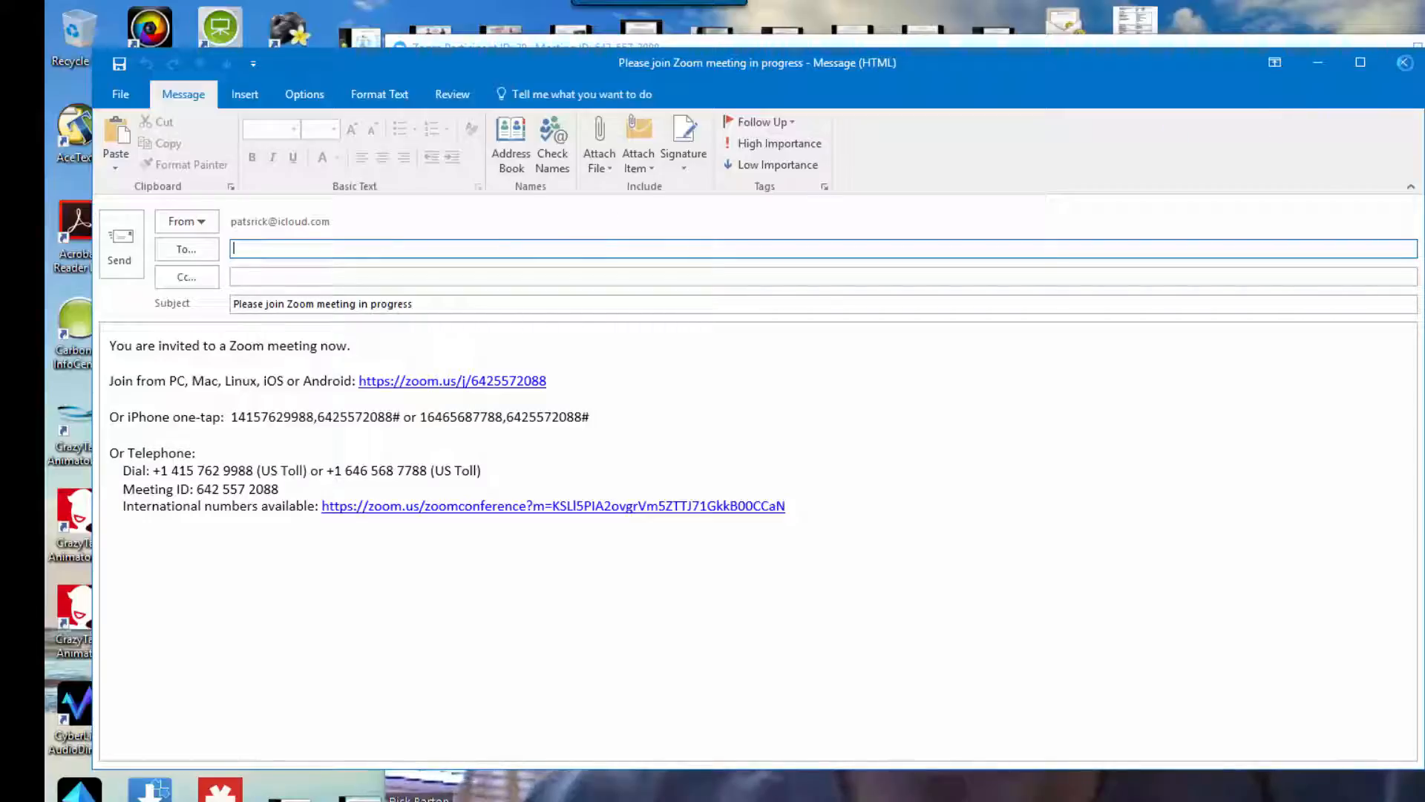
Step: Switch back to the Zoom meeting and view the group chat window, closing it again
click(889, 779)
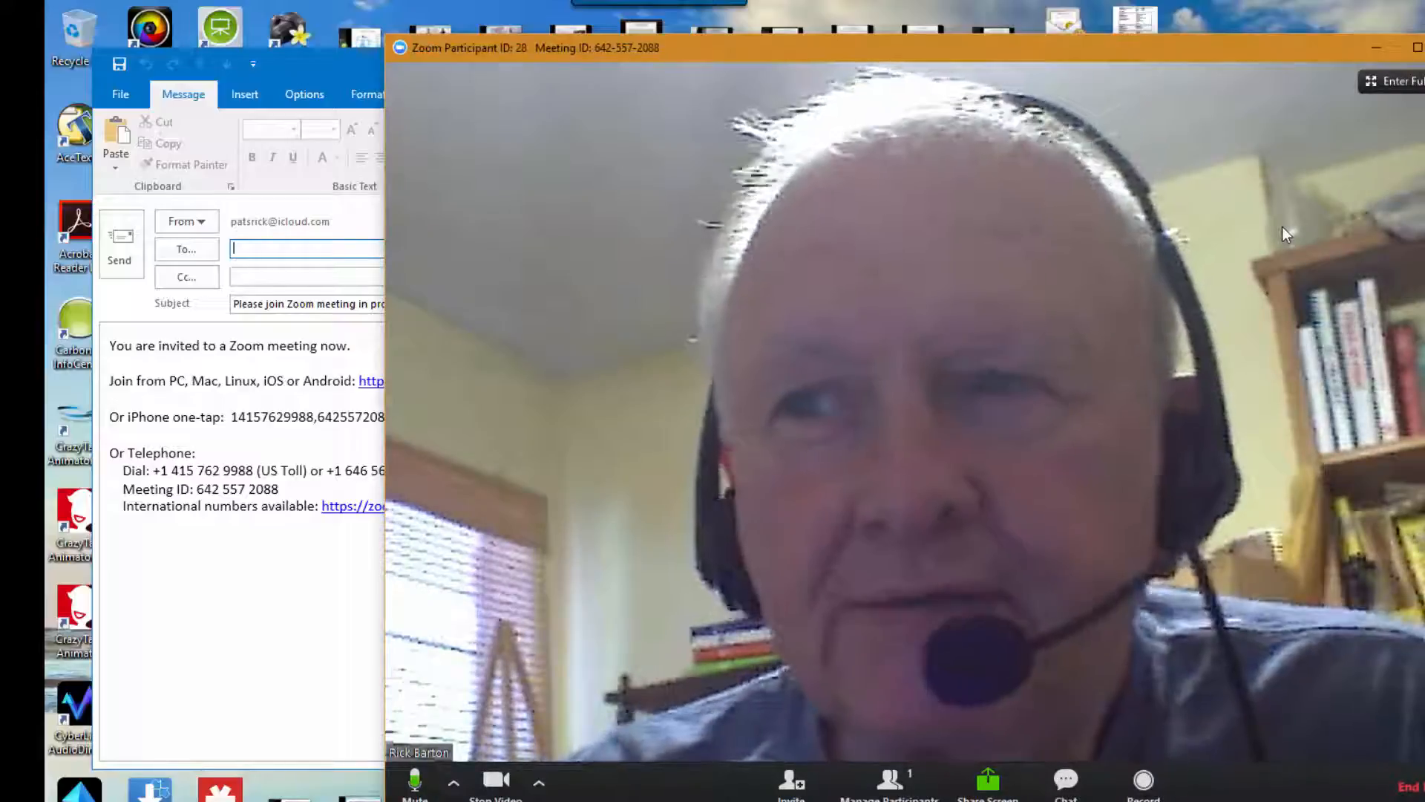
click(1066, 783)
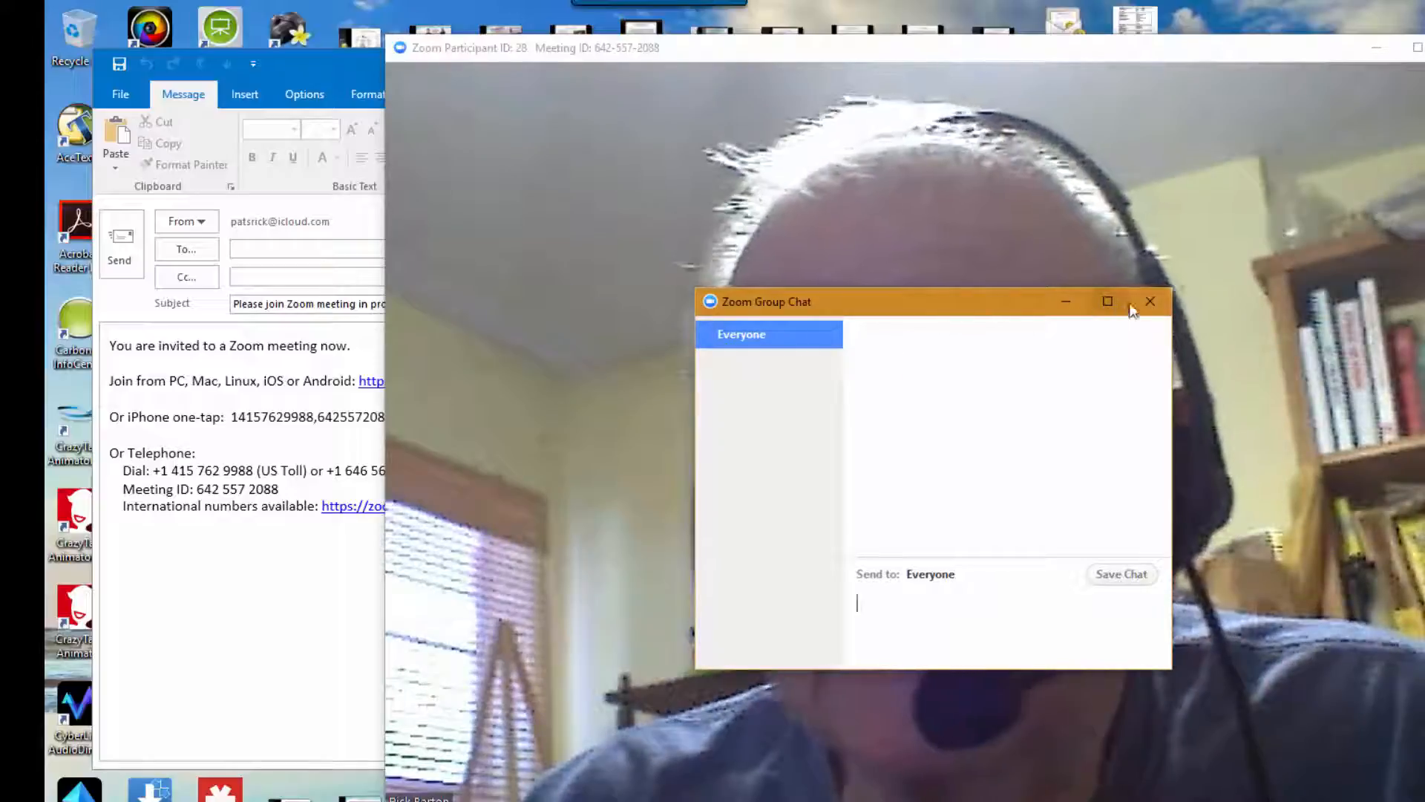
click(1152, 303)
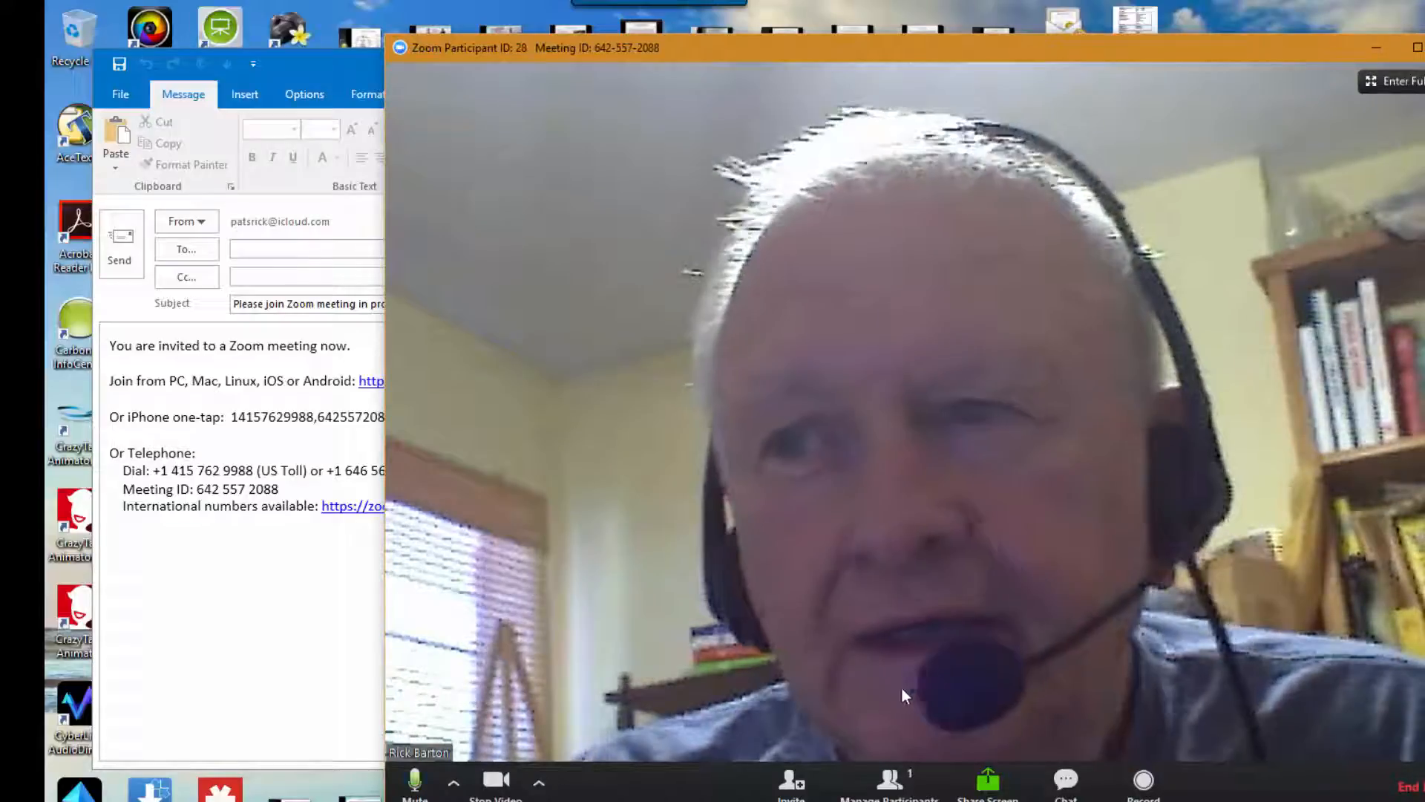
Step: Share the Desktop in the meeting, accepting the prefilled email login prompt that interrupts the selection
click(988, 793)
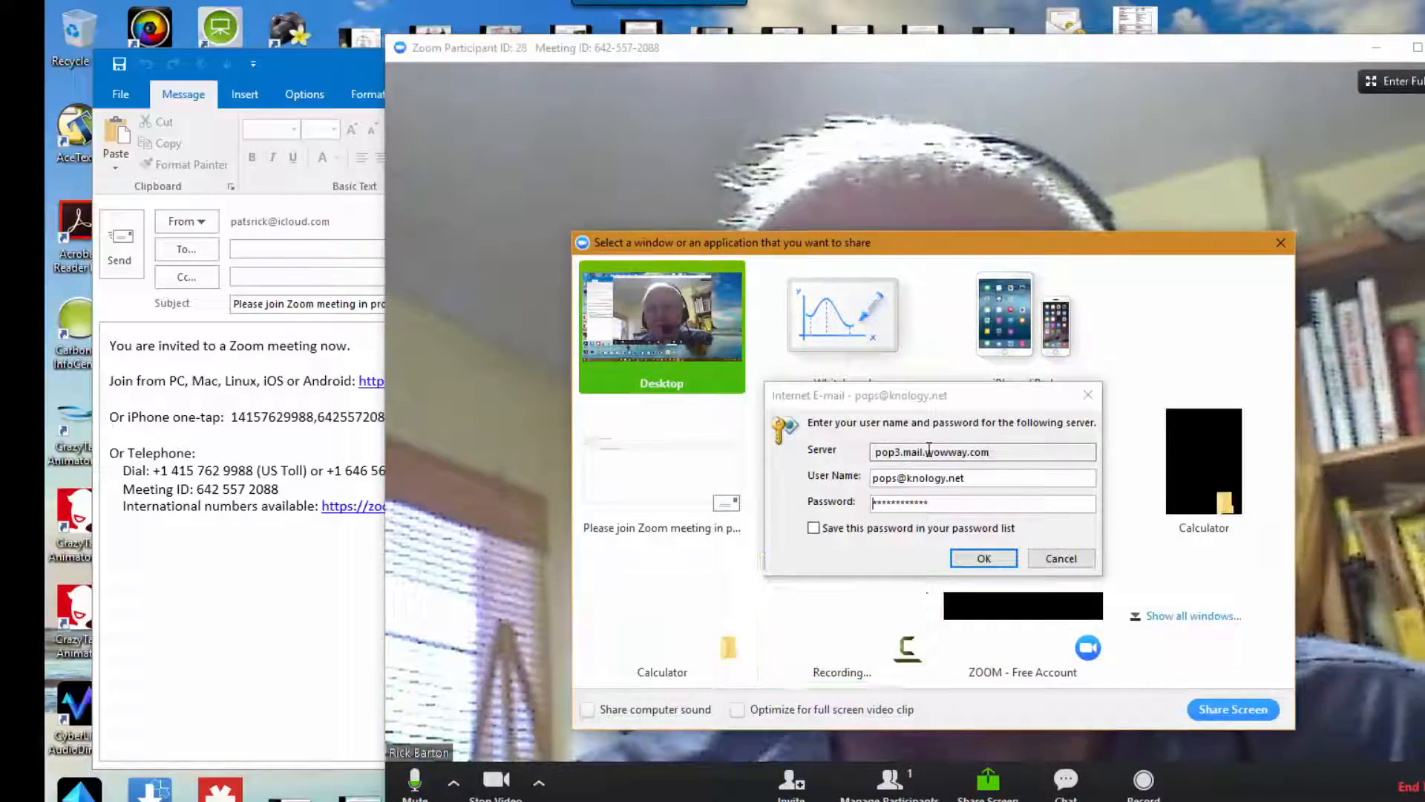
click(984, 558)
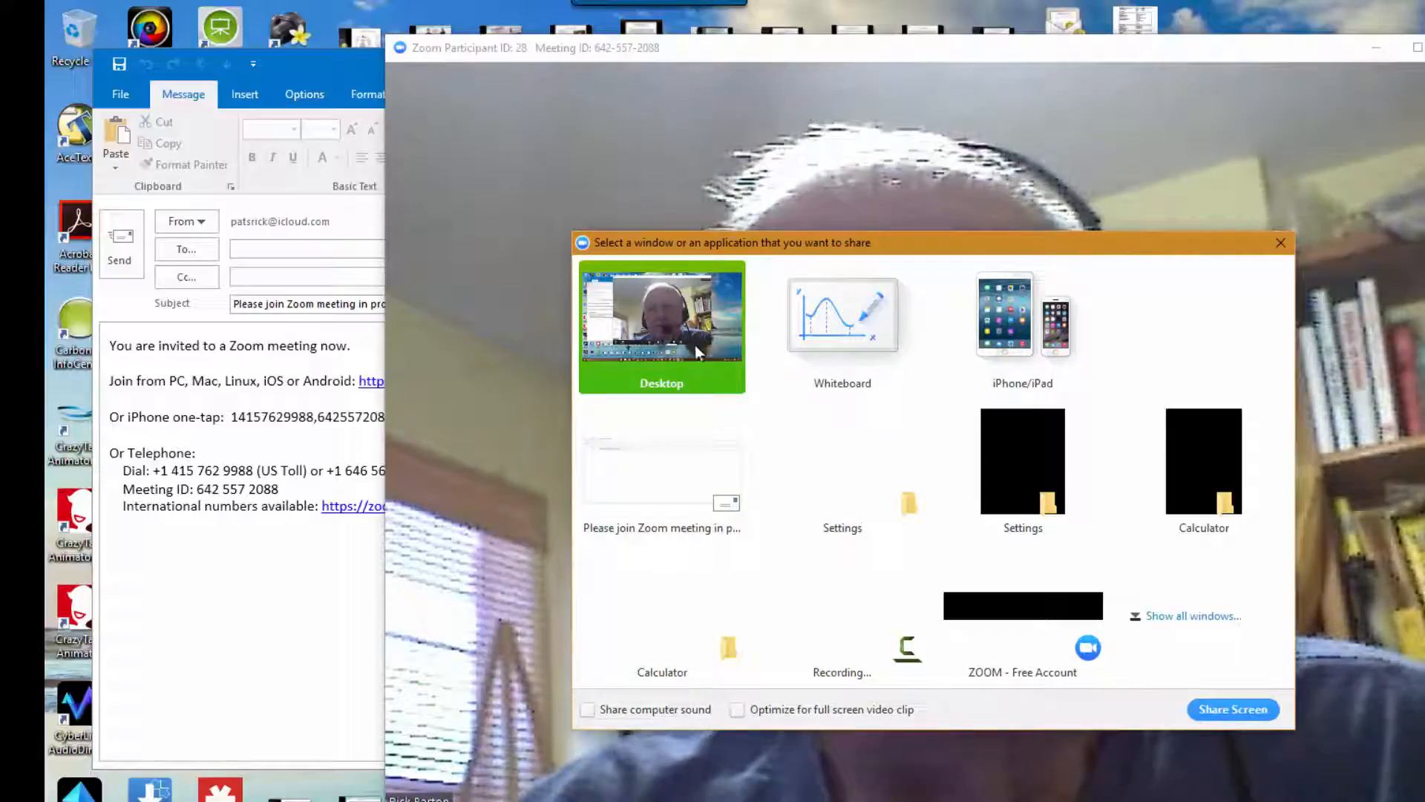
click(1232, 709)
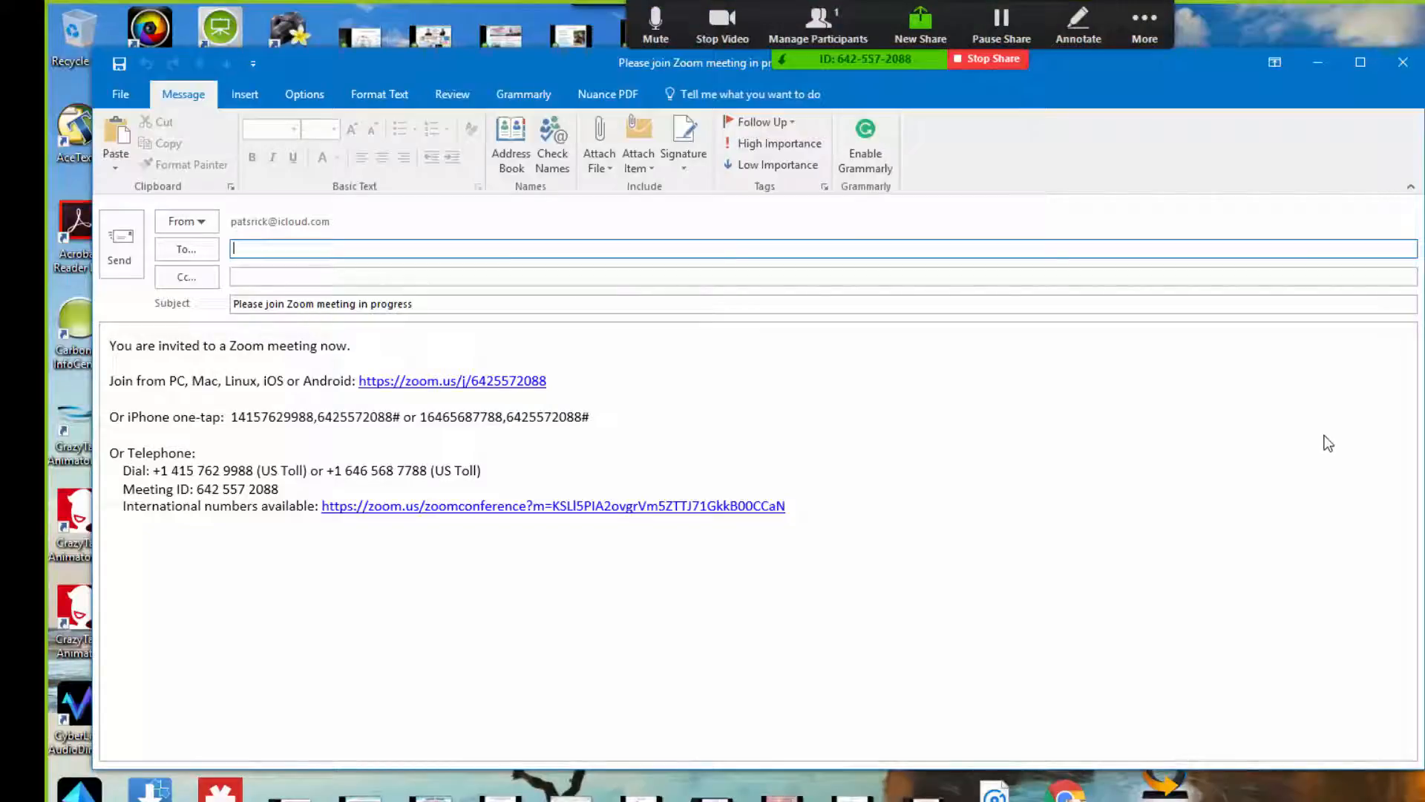
Step: Annotate the shared invitation with a red freehand loop around the end of the iPhone one-tap line, and clear all drawings
click(1078, 27)
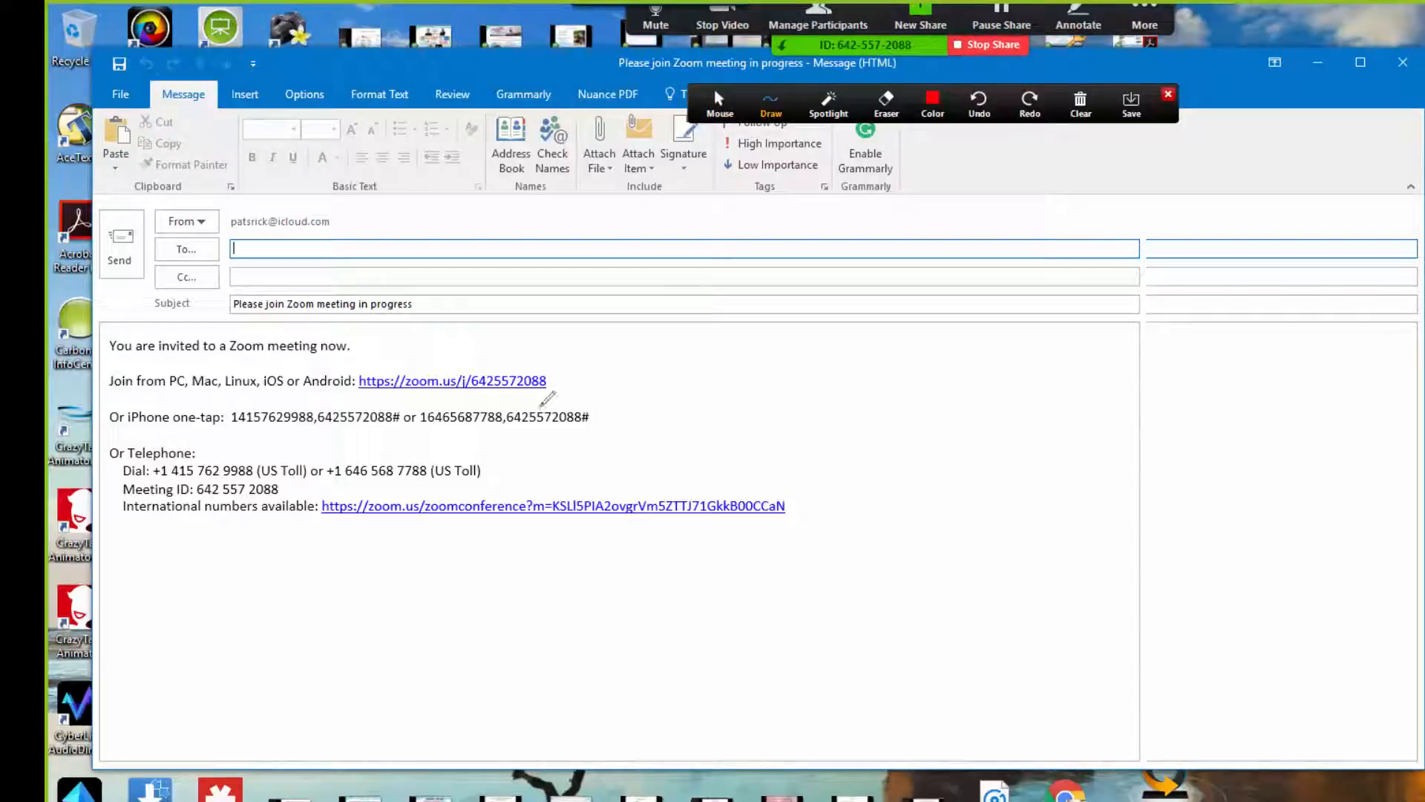
mouse_move(547, 399)
mouse_down()
mouse_move(590, 463)
mouse_move(672, 382)
mouse_up()
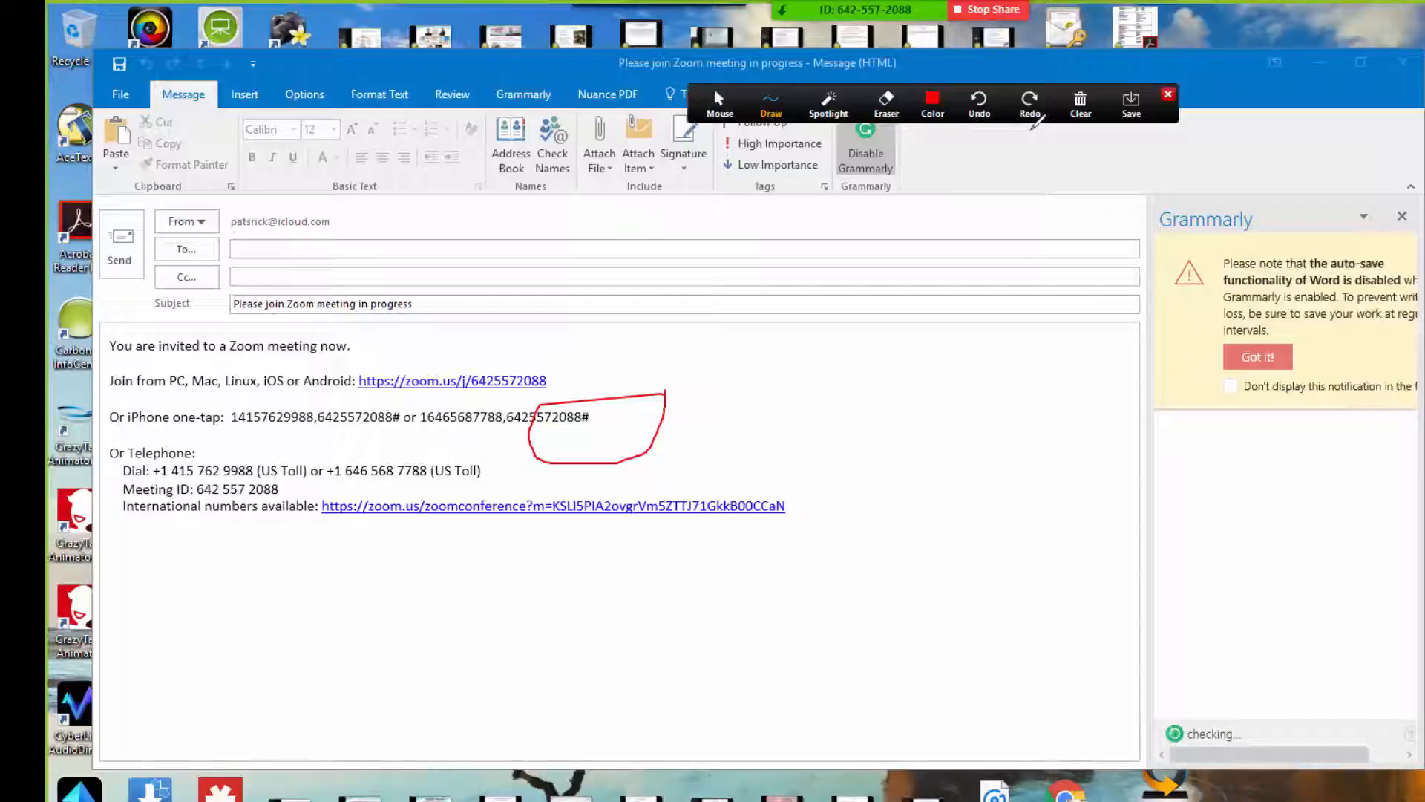
click(1080, 107)
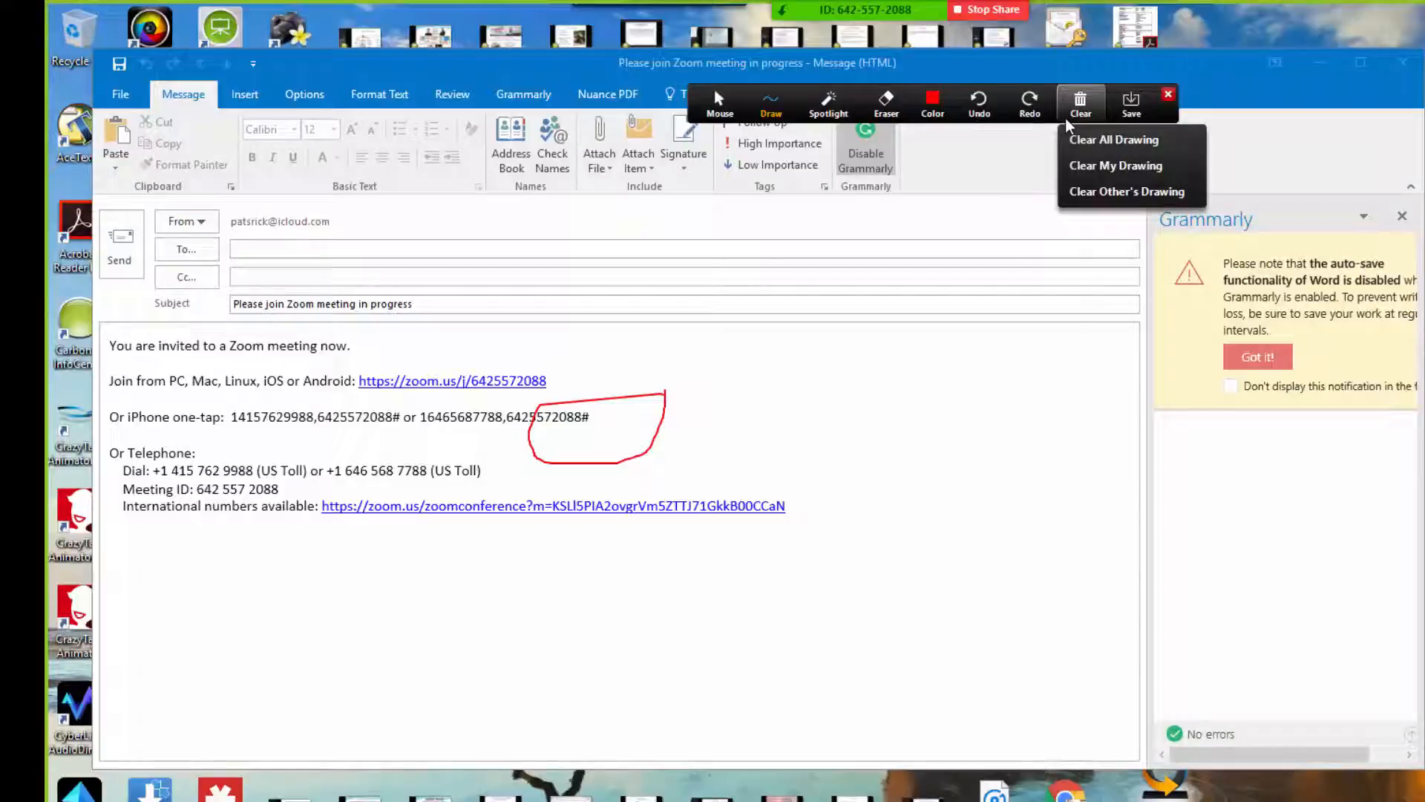
click(1106, 141)
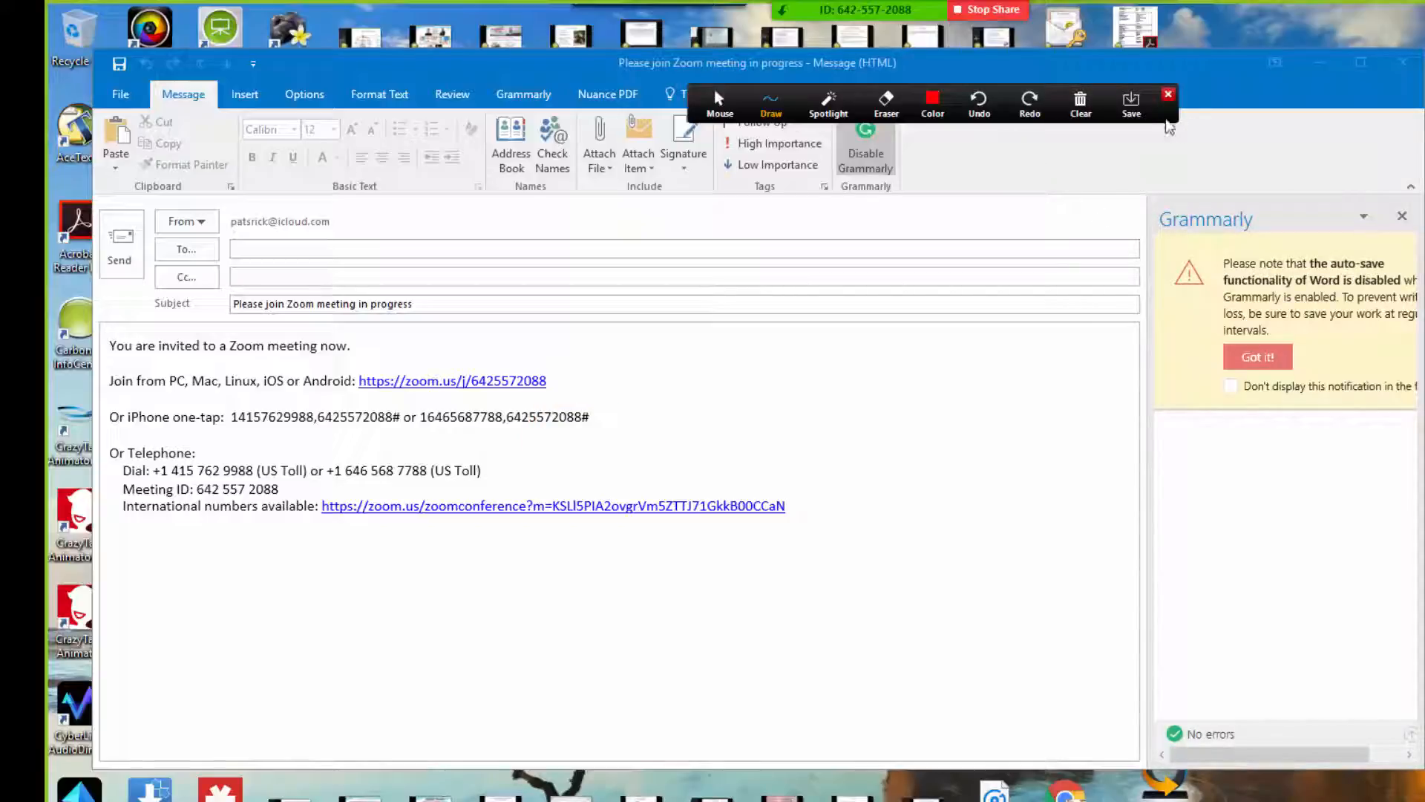
click(1169, 95)
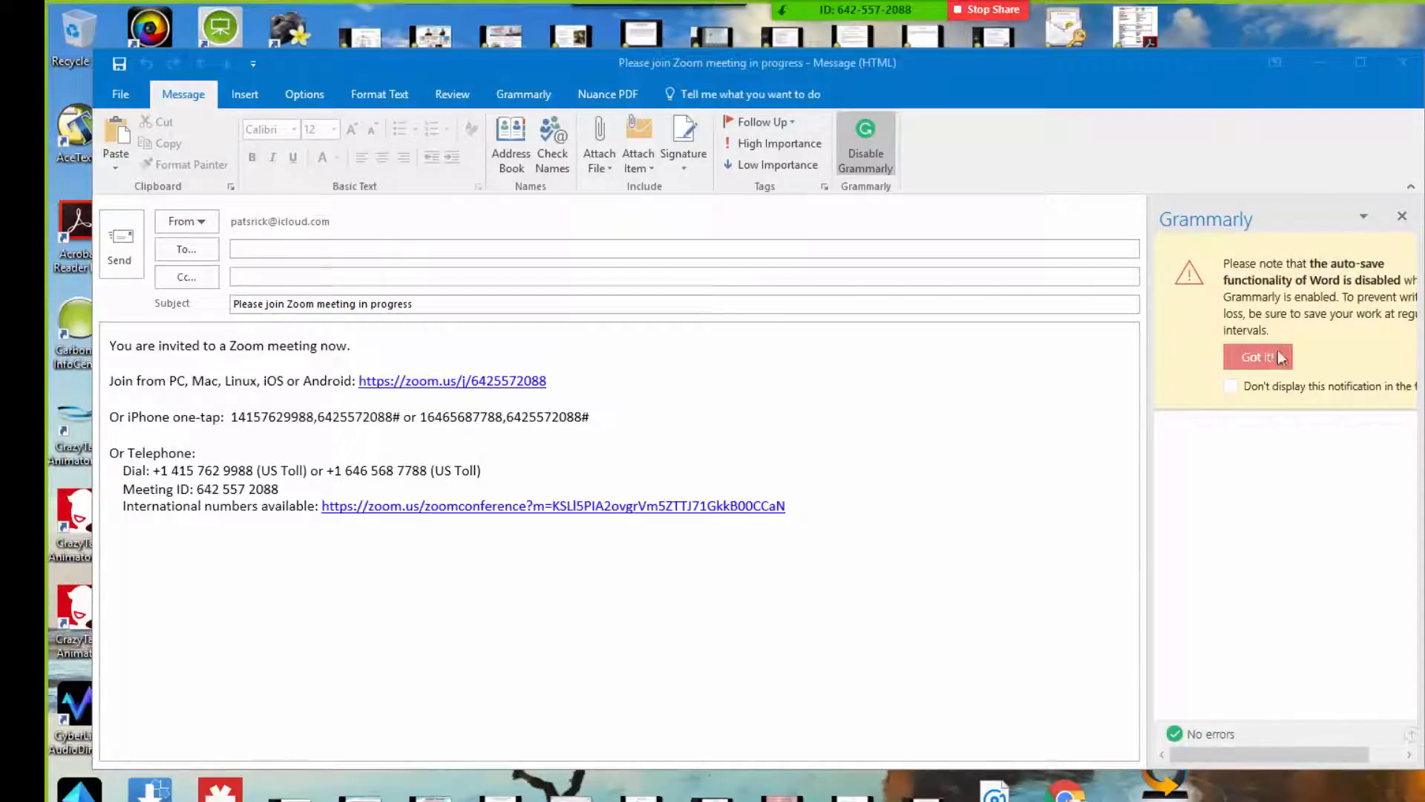
Step: Close the Grammarly pane and discard the invitation email without saving its changes
click(1402, 222)
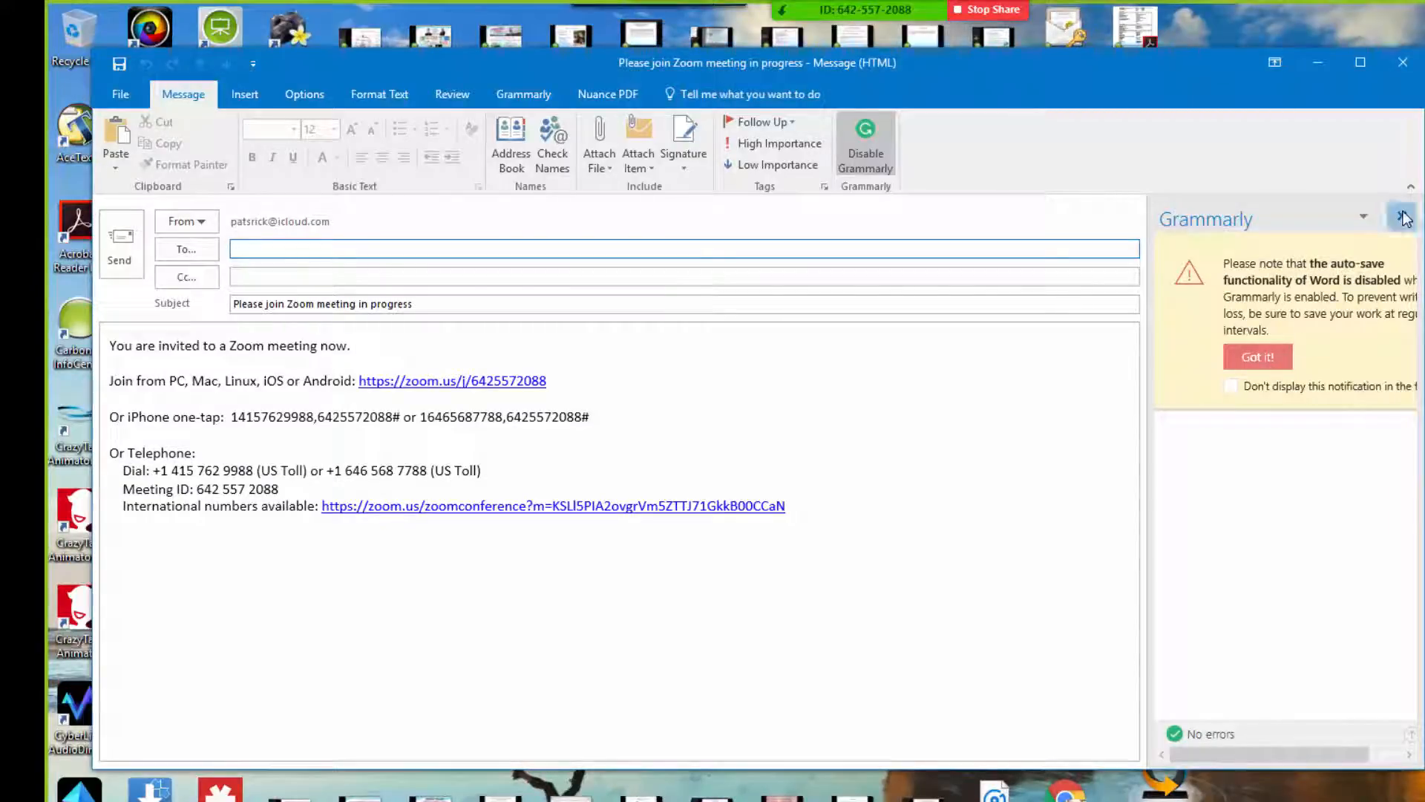
click(1404, 218)
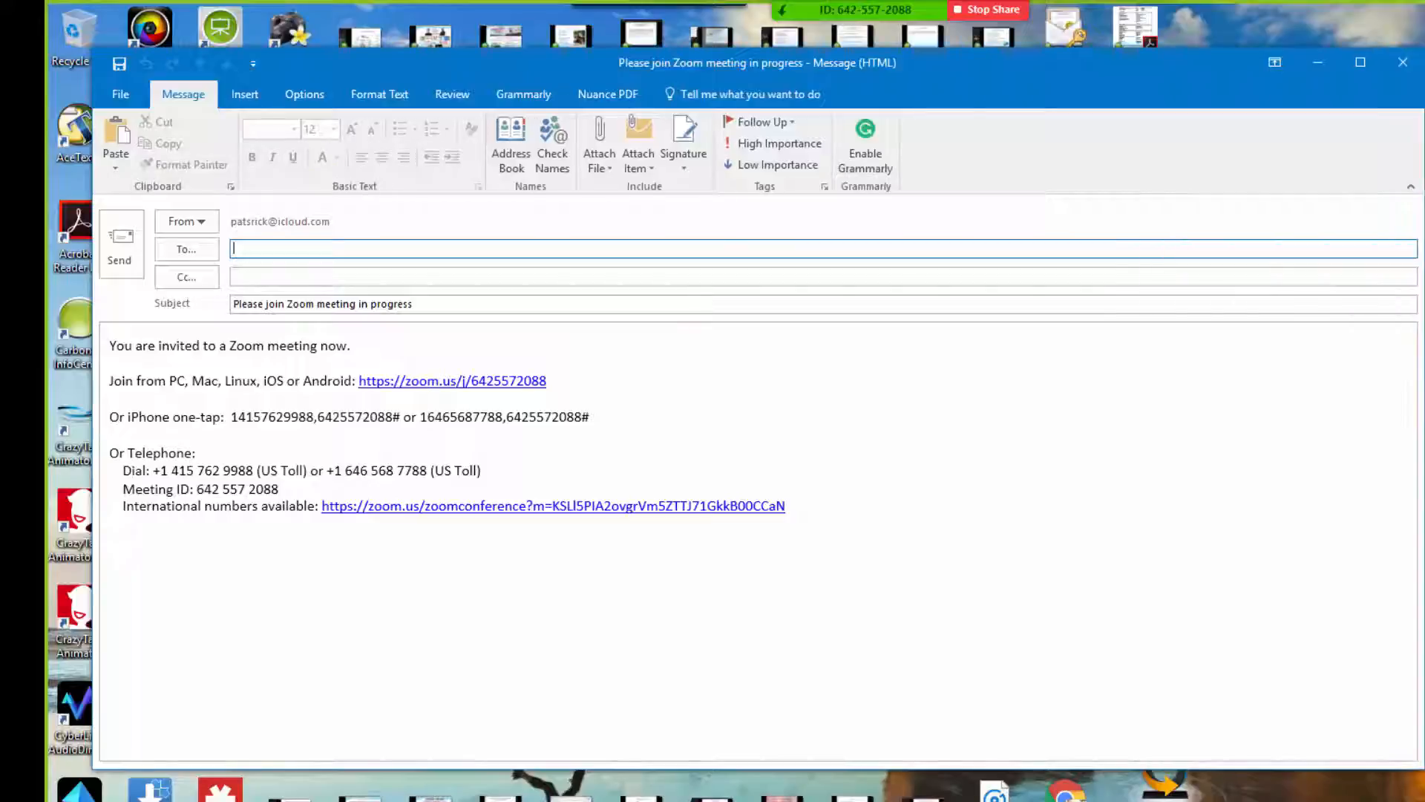
click(1404, 65)
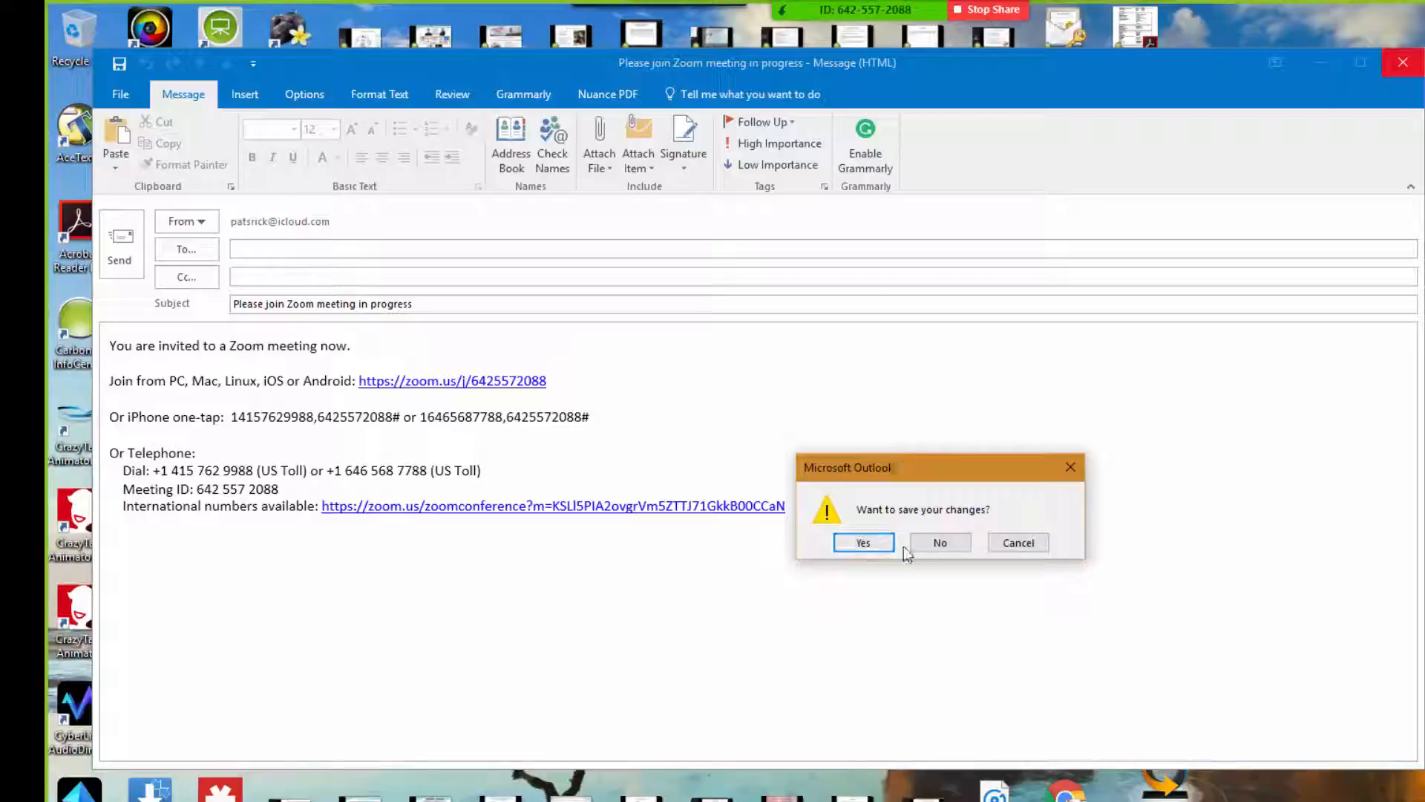
click(923, 545)
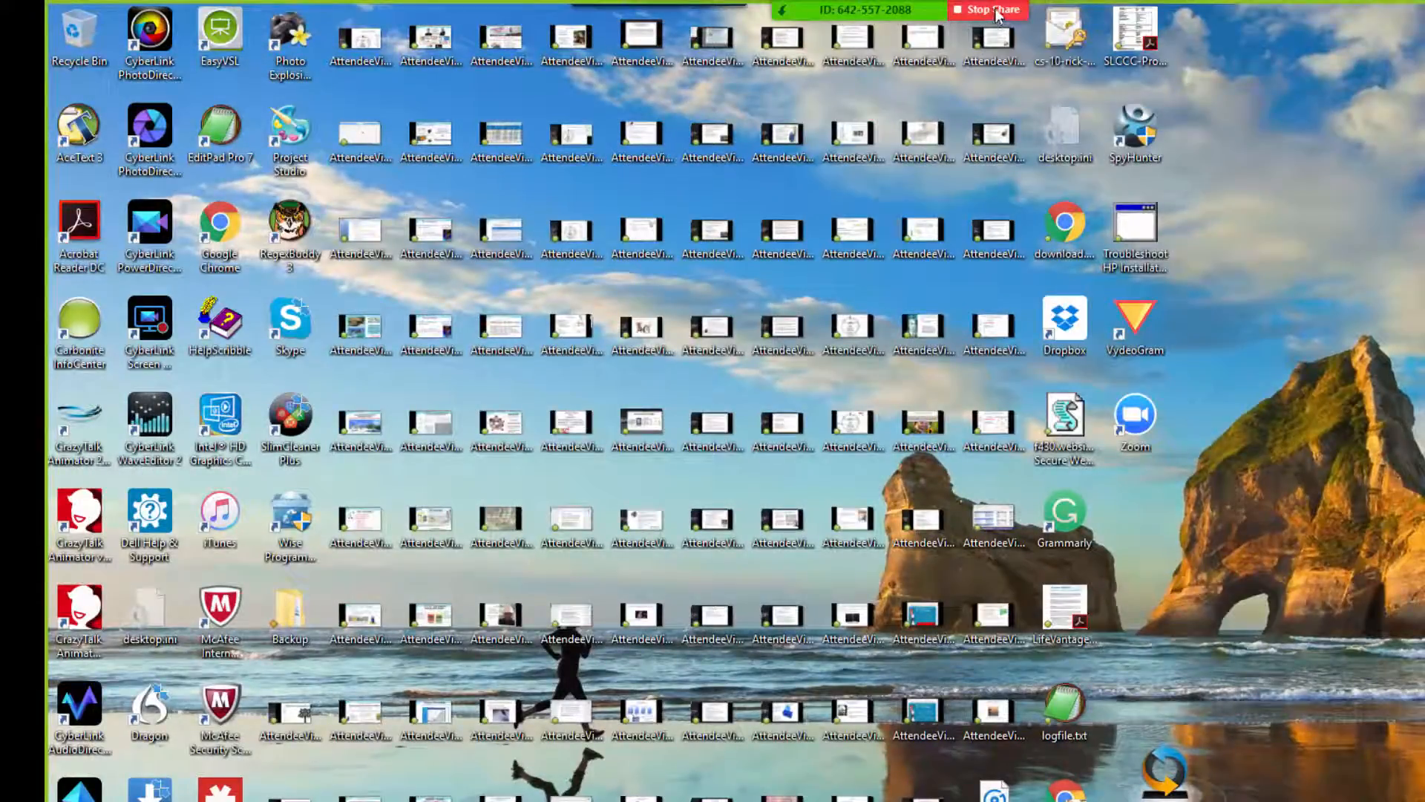
Step: Stop sharing the desktop and share a Whiteboard in the meeting instead
click(998, 12)
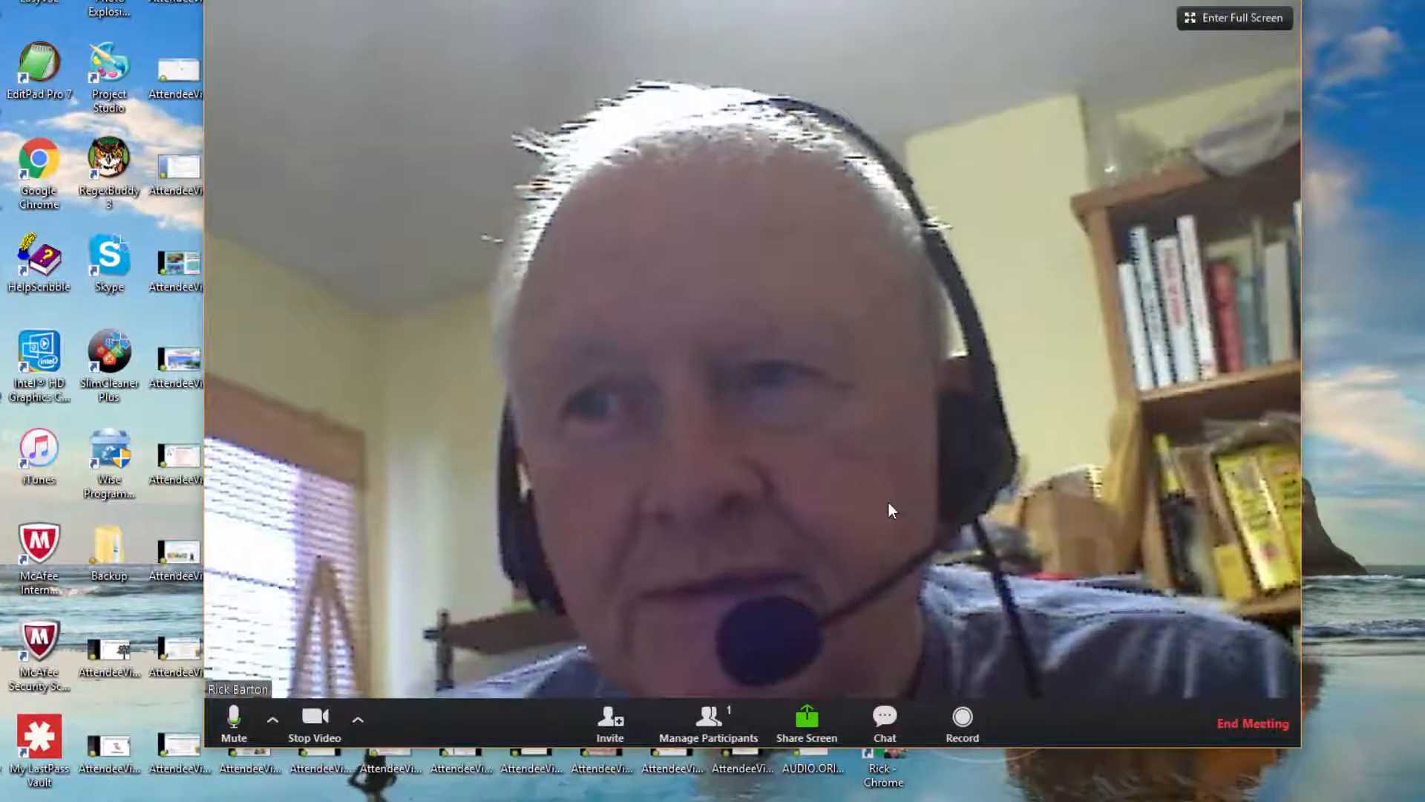
click(809, 724)
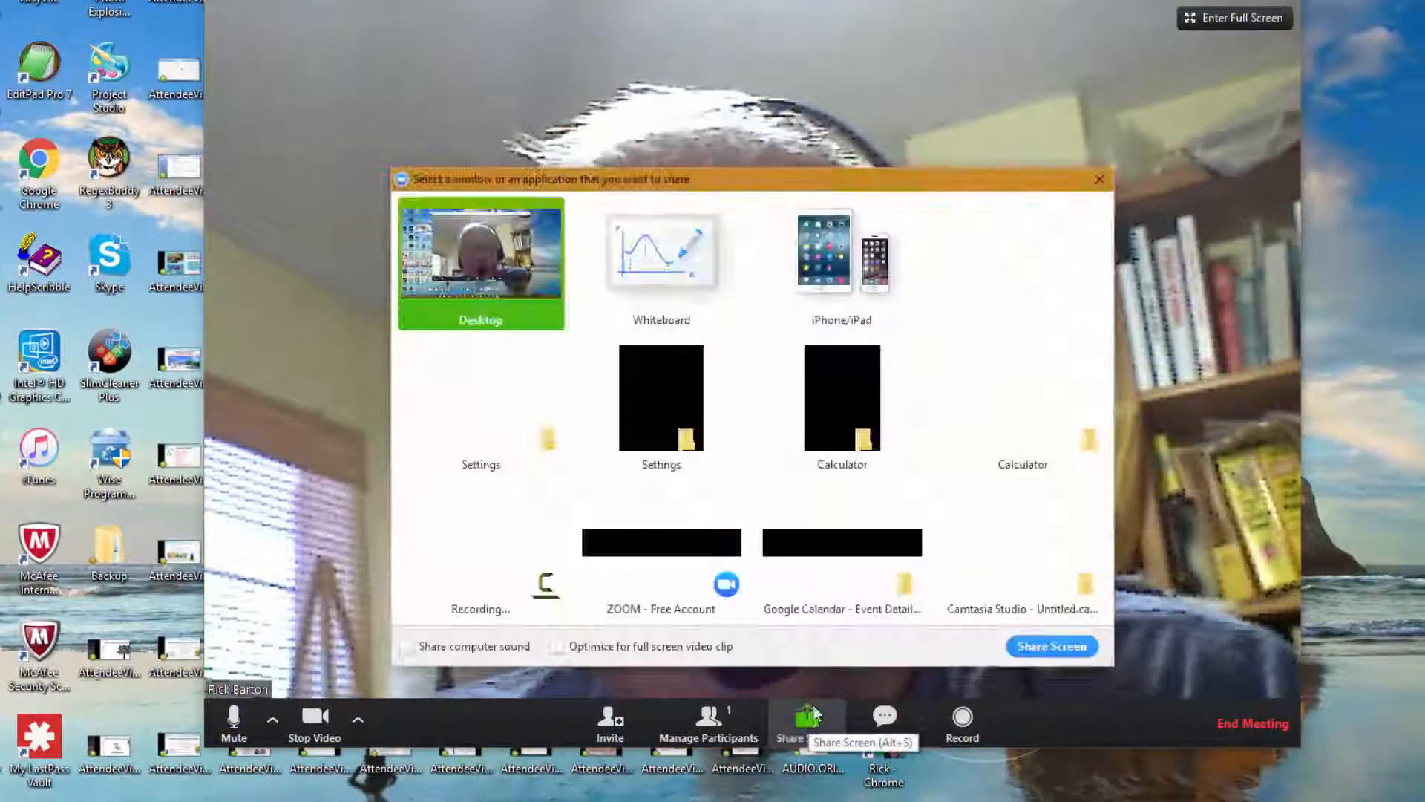
click(680, 260)
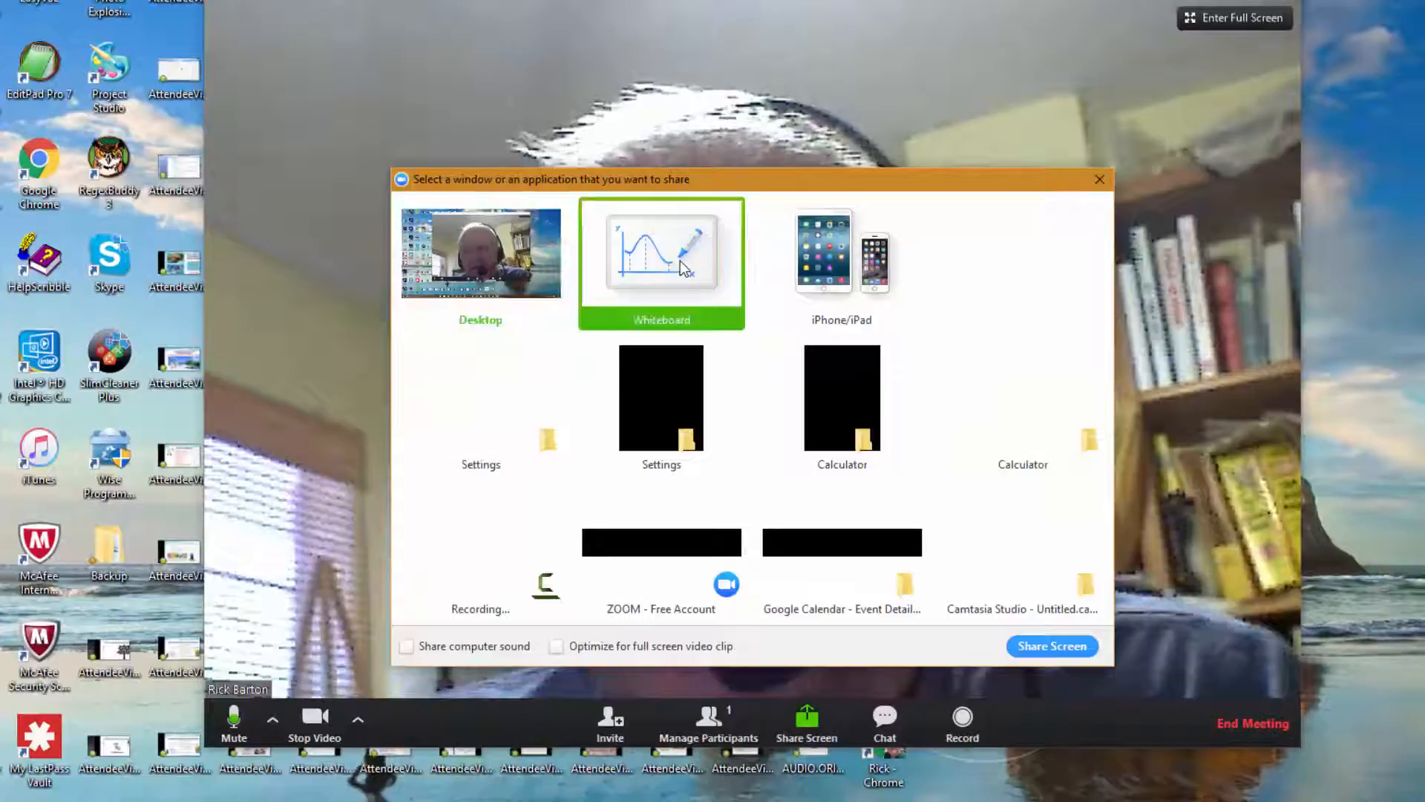
click(1052, 645)
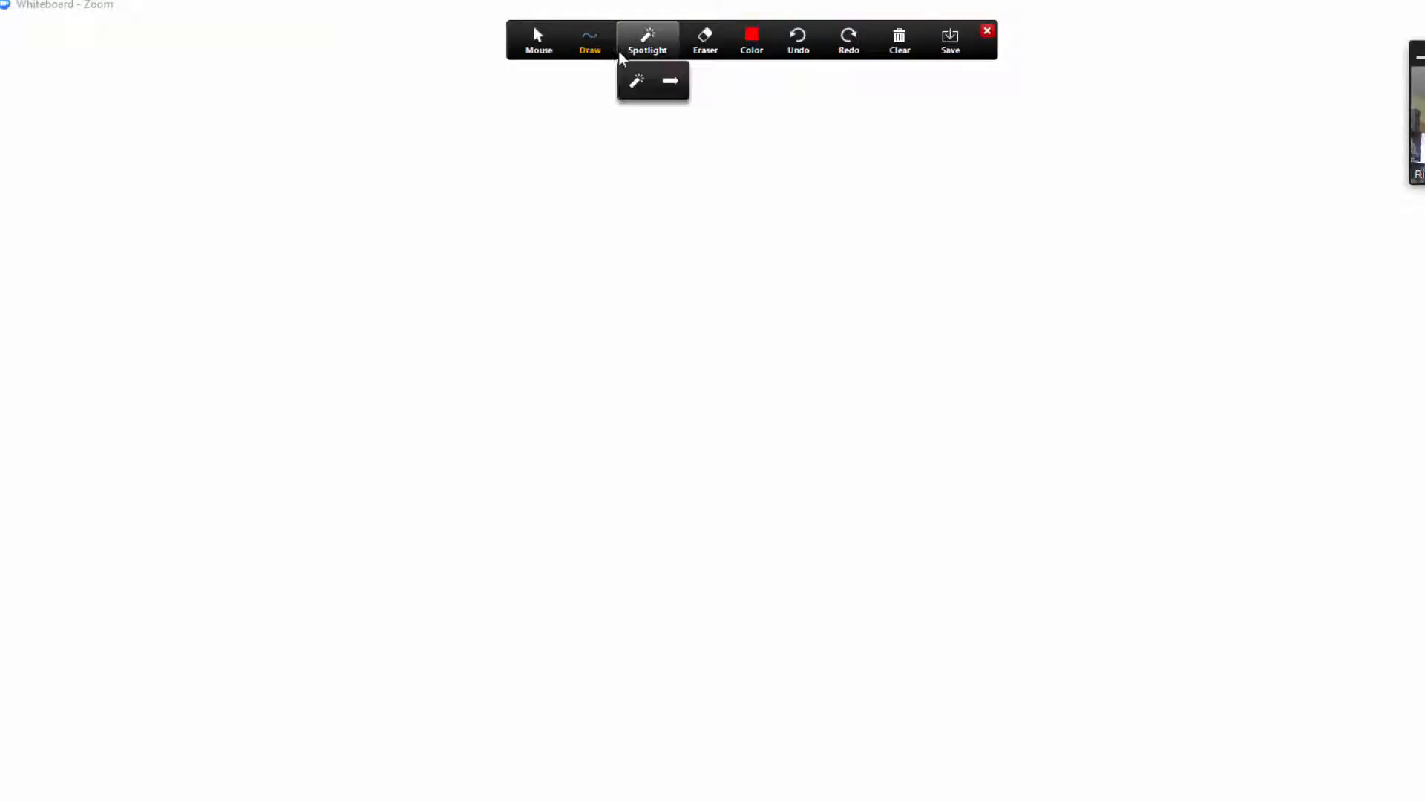
Step: Examine the whiteboard's annotation tools, including the Draw shapes, Spotlight, Eraser, Color, Undo and Clear options
mouse_move(602, 56)
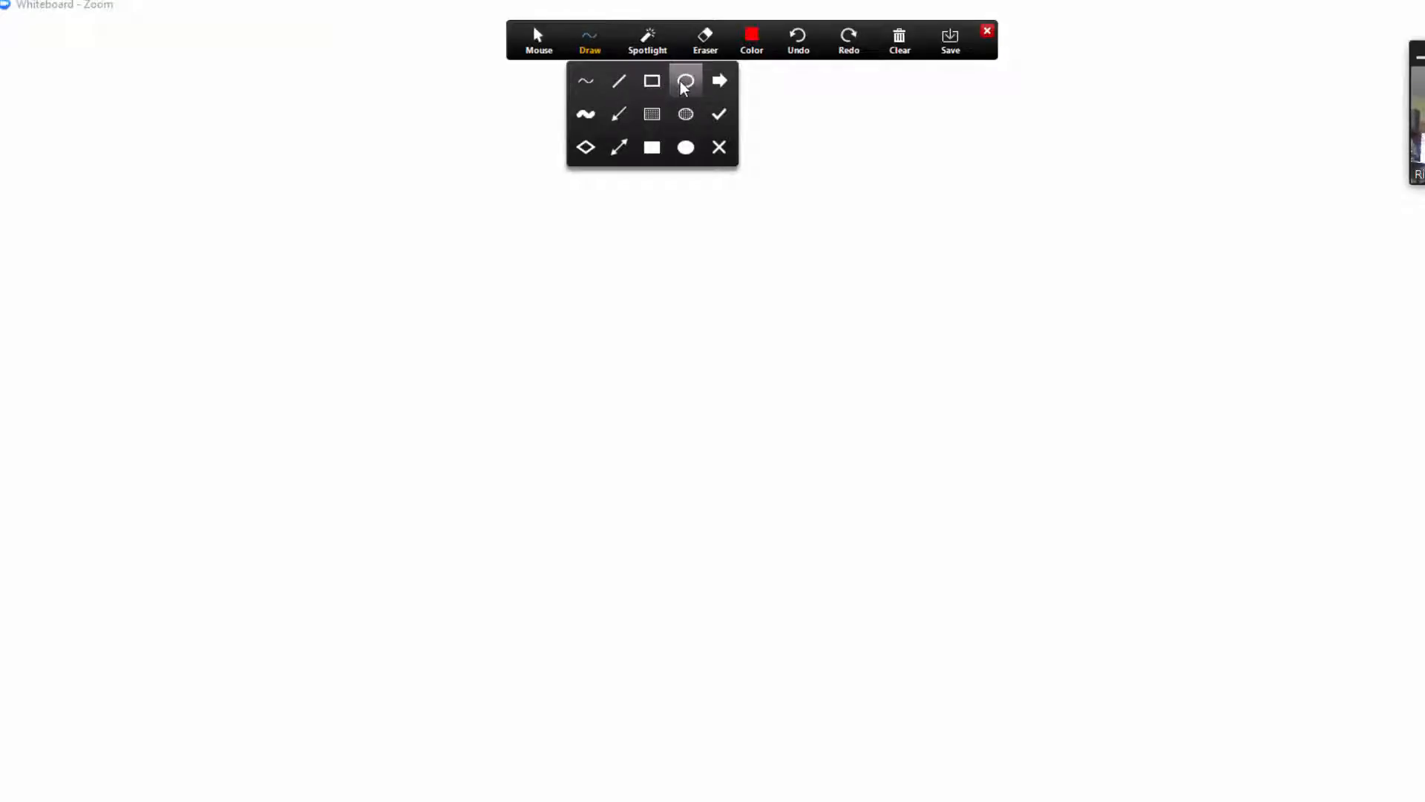
mouse_move(651, 46)
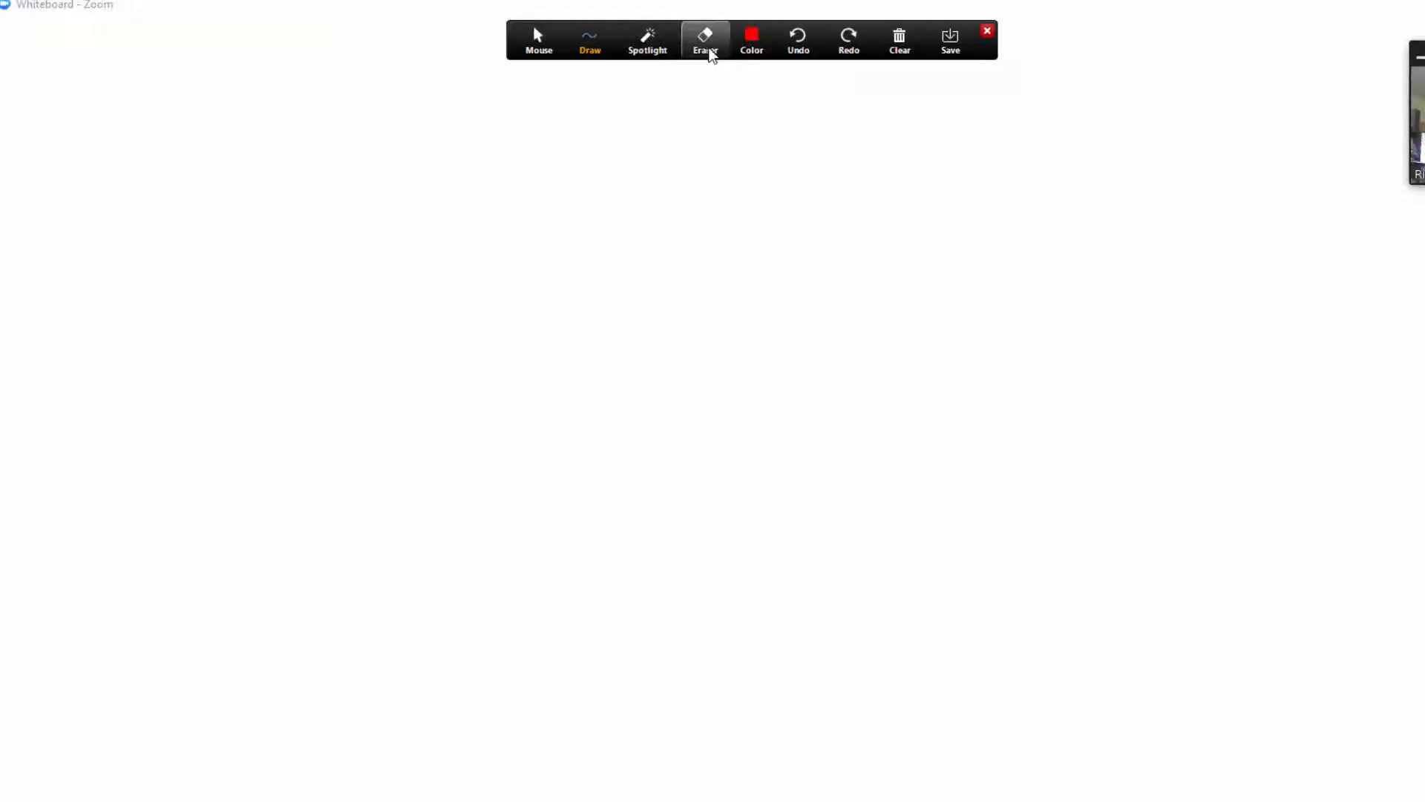
mouse_move(750, 44)
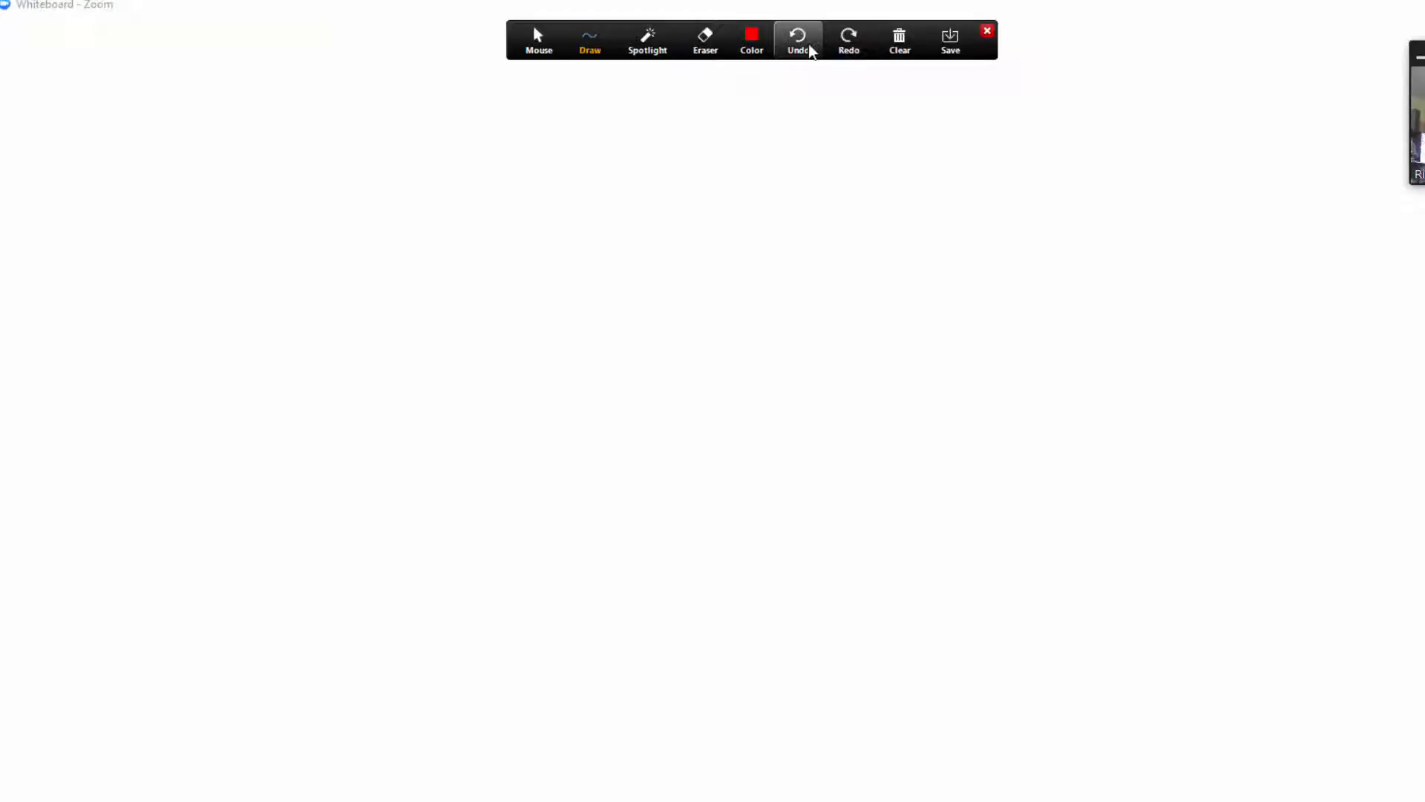
click(893, 48)
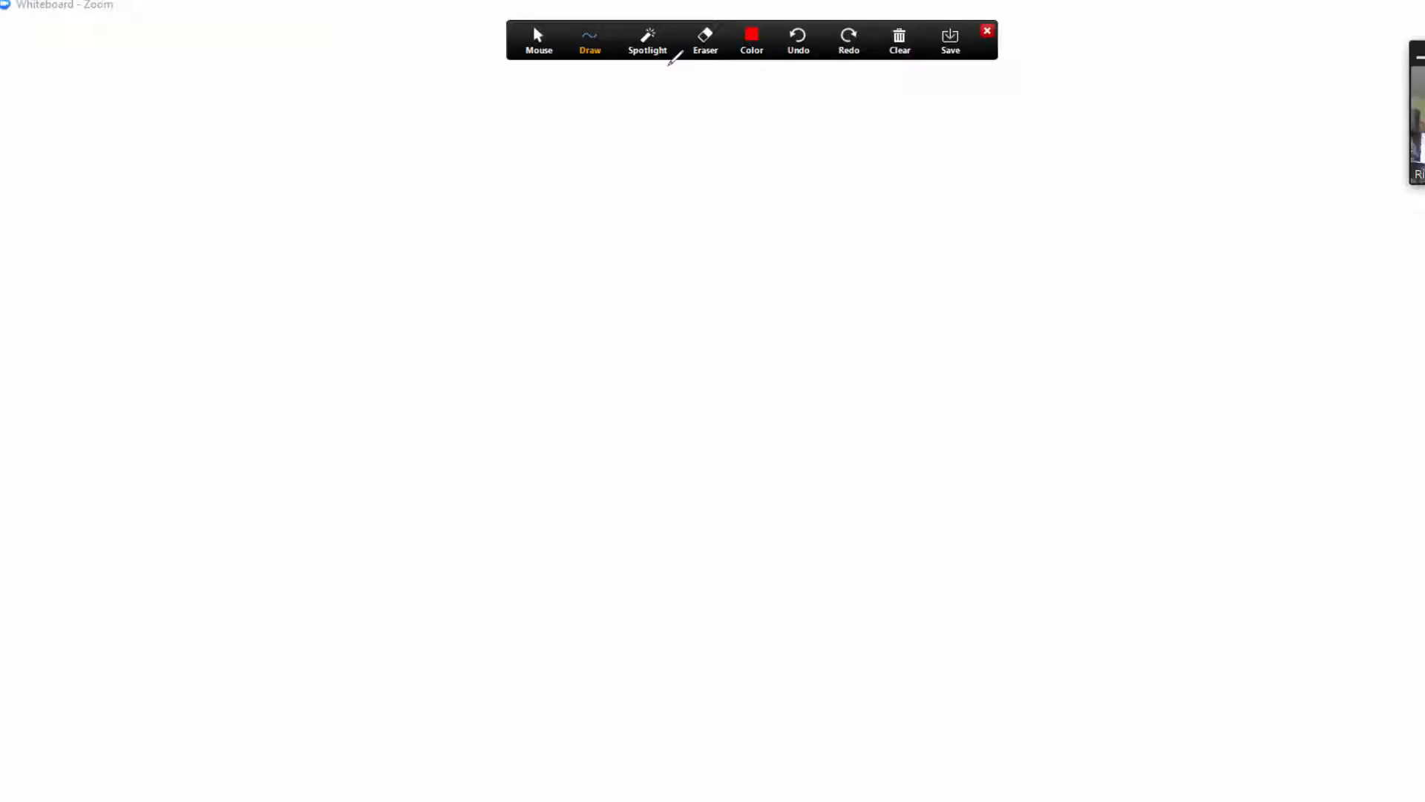
Step: Draw a large red freehand oval and a simple car with two wheels beside it on the whiteboard, and stop sharing it
click(748, 44)
drag(716, 254, 476, 305)
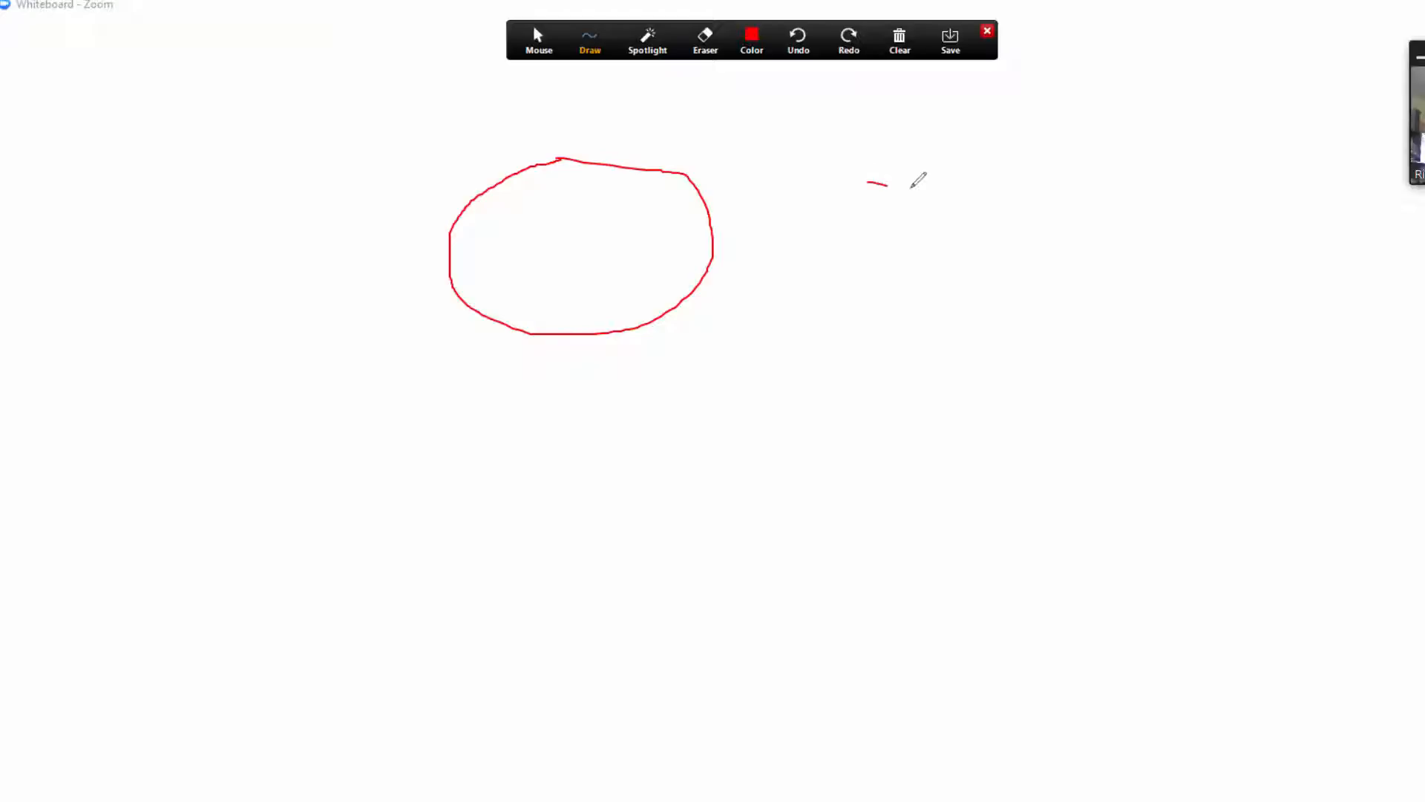
mouse_move(911, 188)
mouse_down()
mouse_move(1036, 221)
mouse_move(891, 214)
mouse_up()
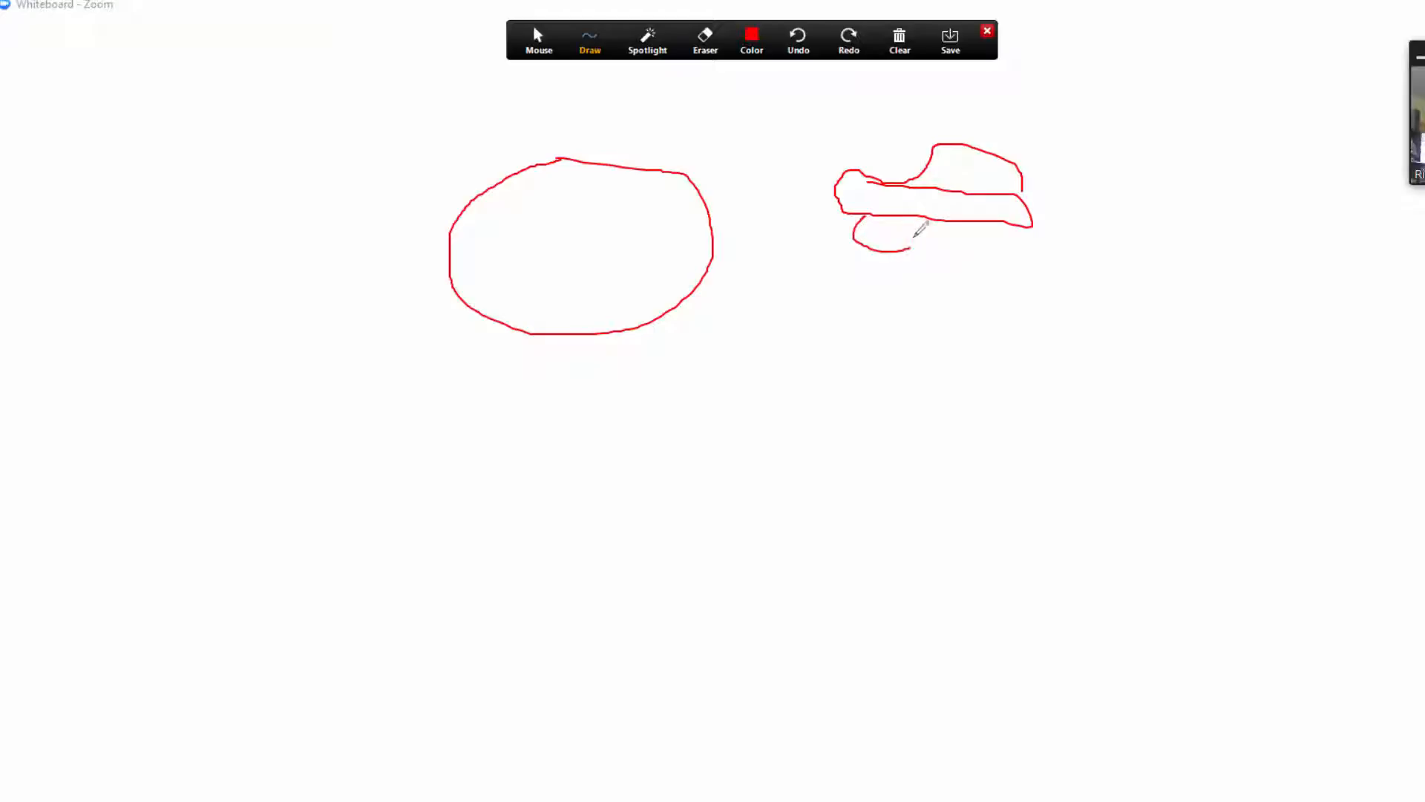
drag(1014, 274, 980, 232)
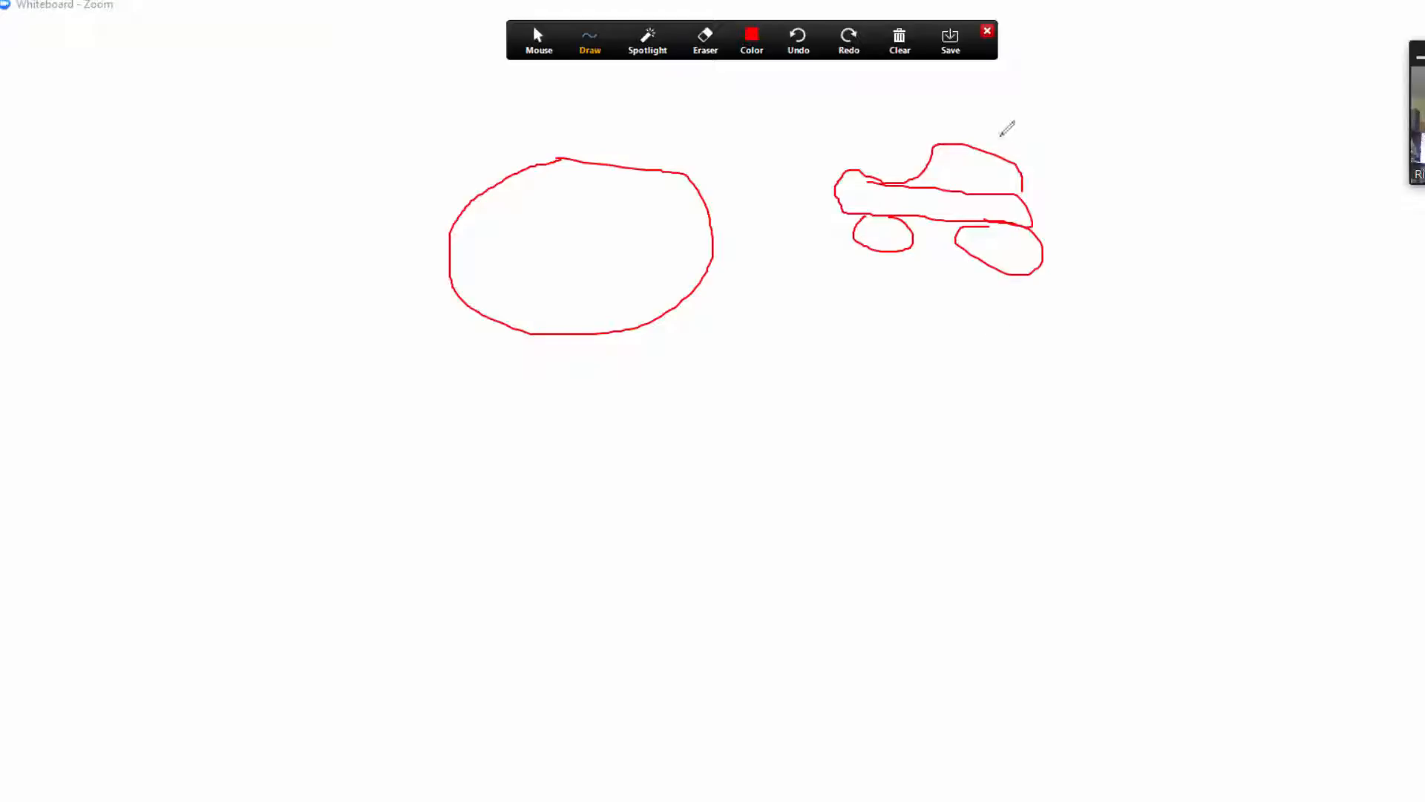
click(987, 33)
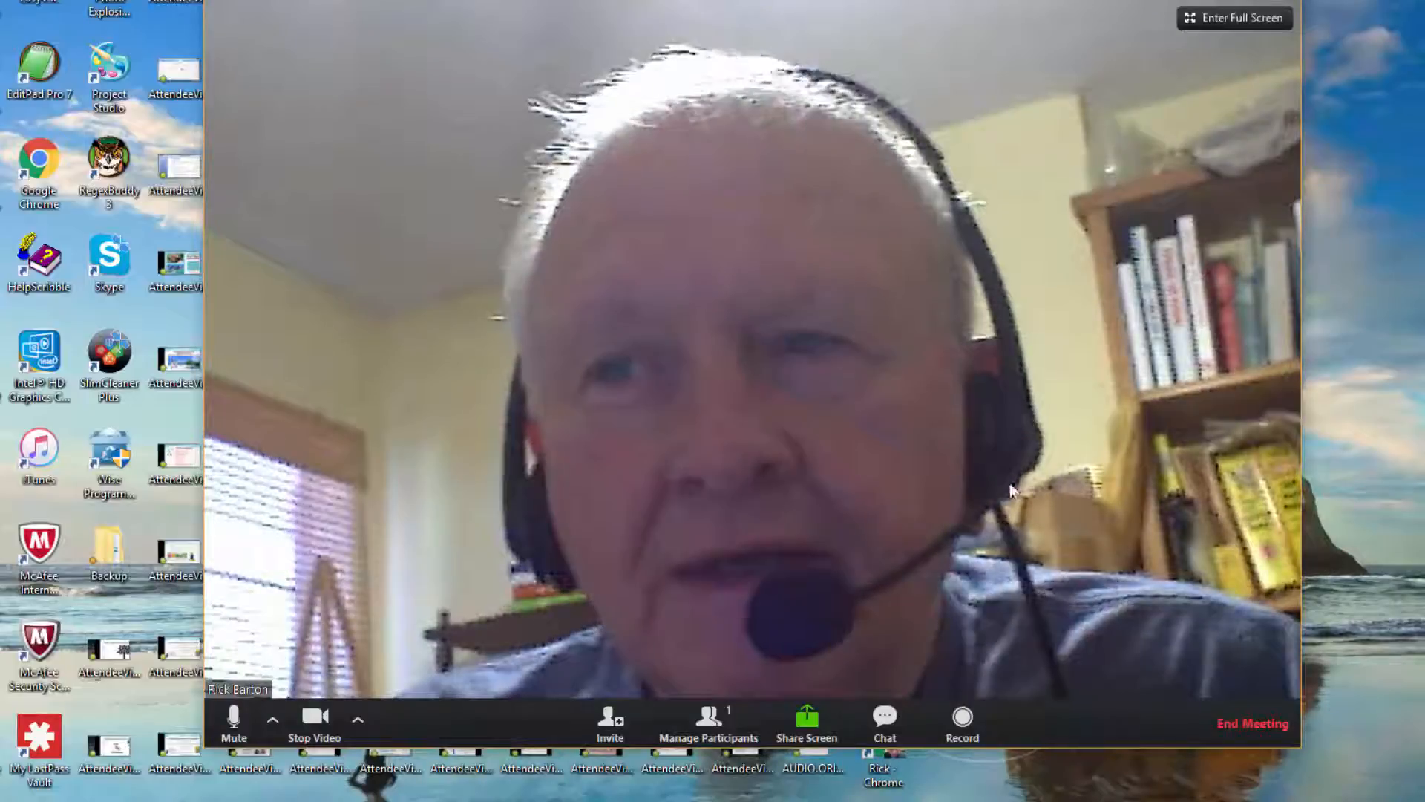
Step: Start recording the meeting, and end the meeting for all participants
click(962, 718)
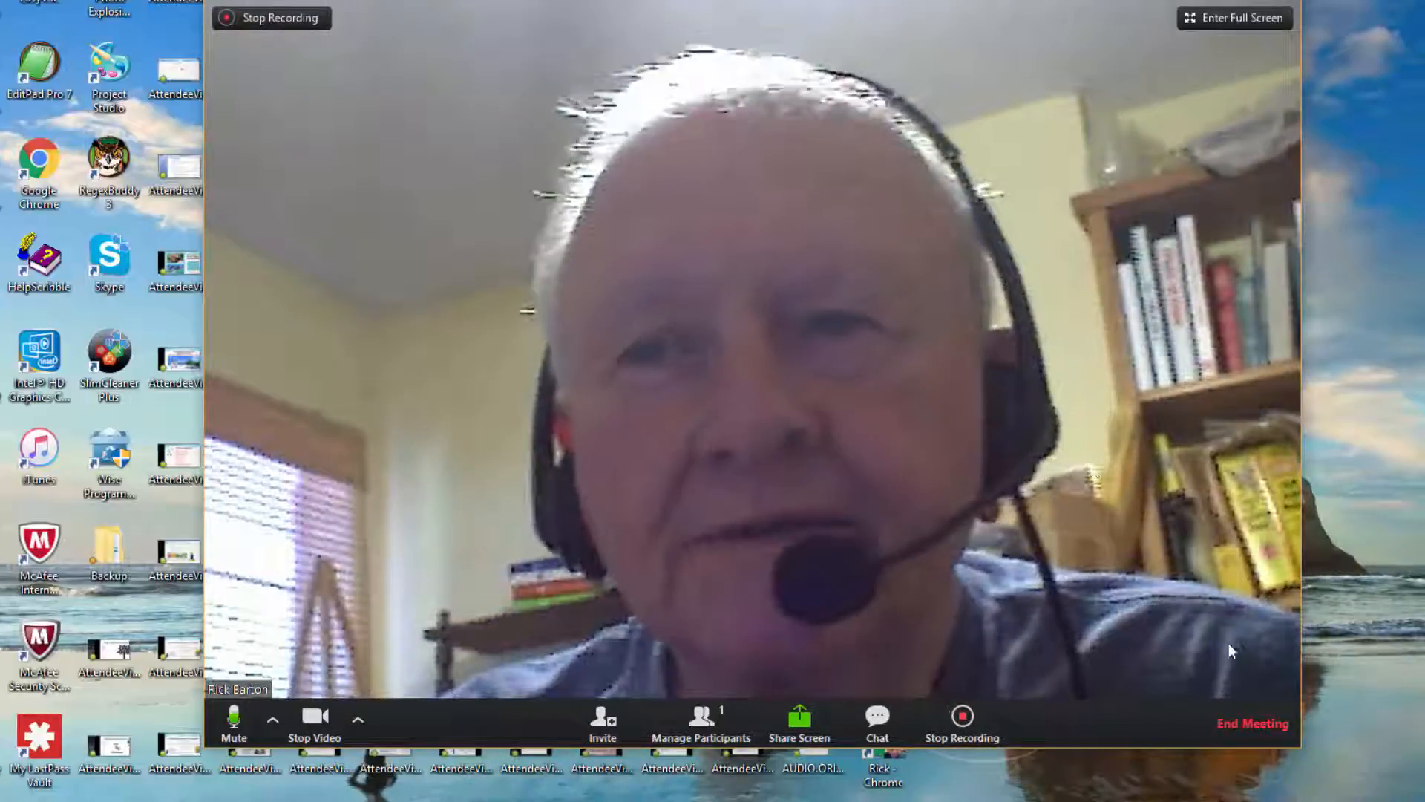
click(1239, 721)
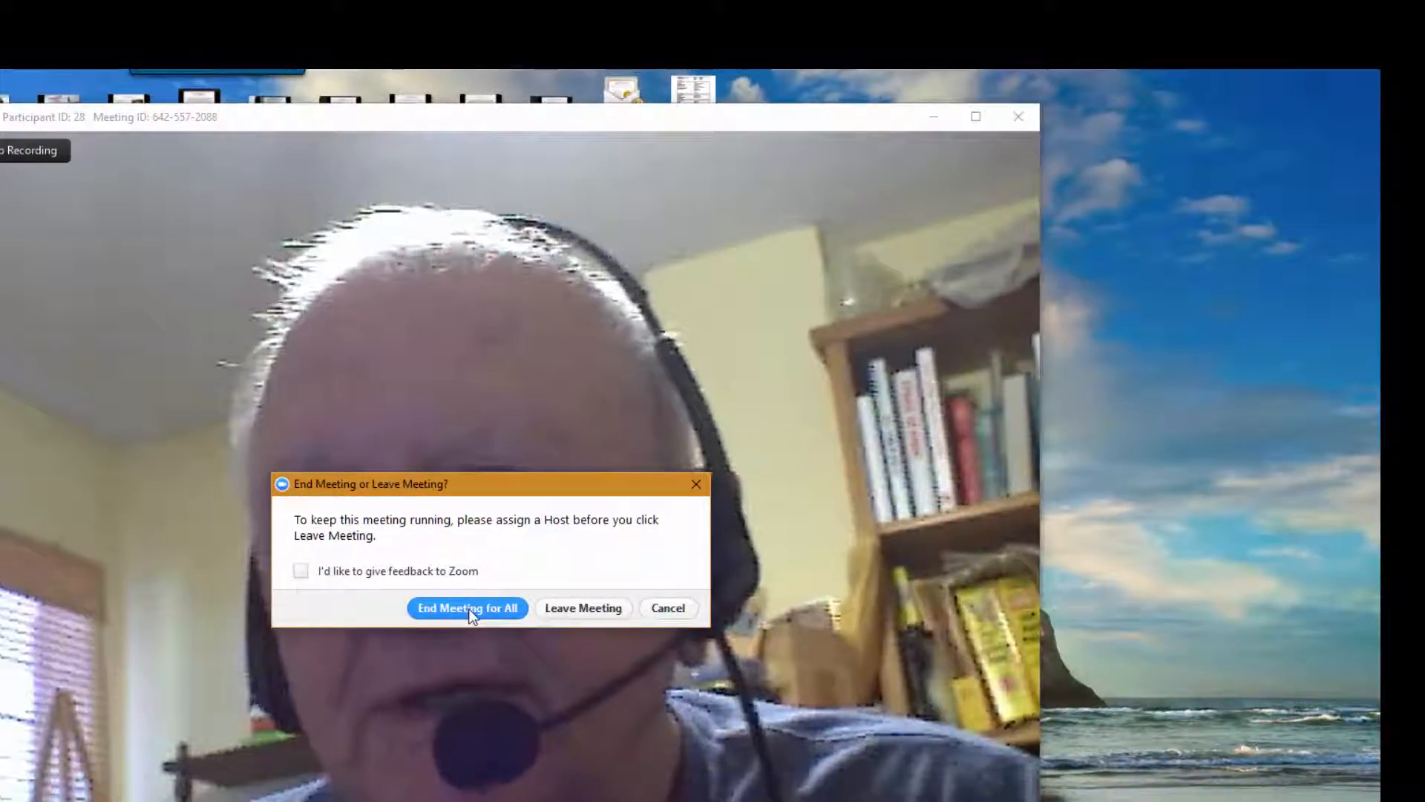
click(469, 612)
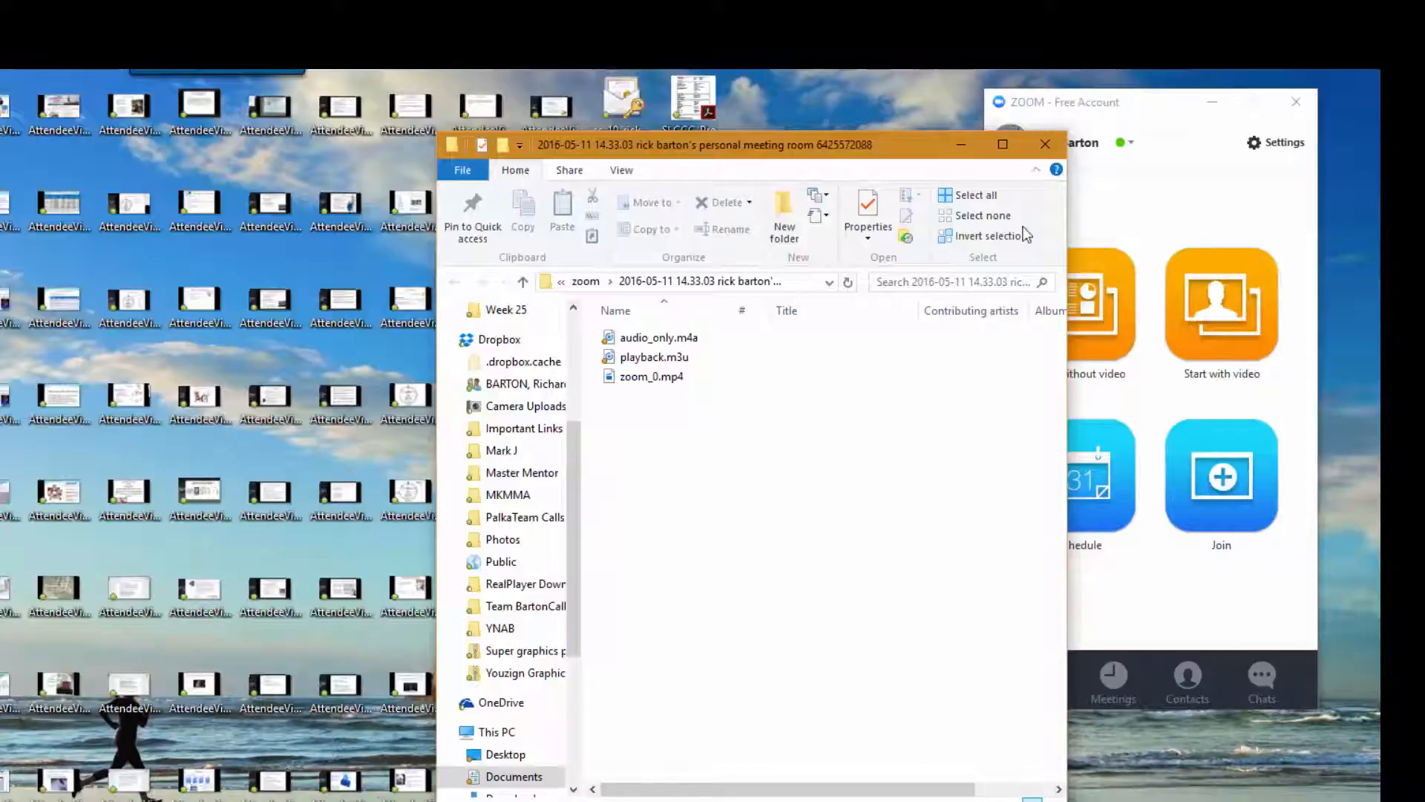
Step: Close the folder window holding the converted meeting recording and the Zoom home window
click(1044, 148)
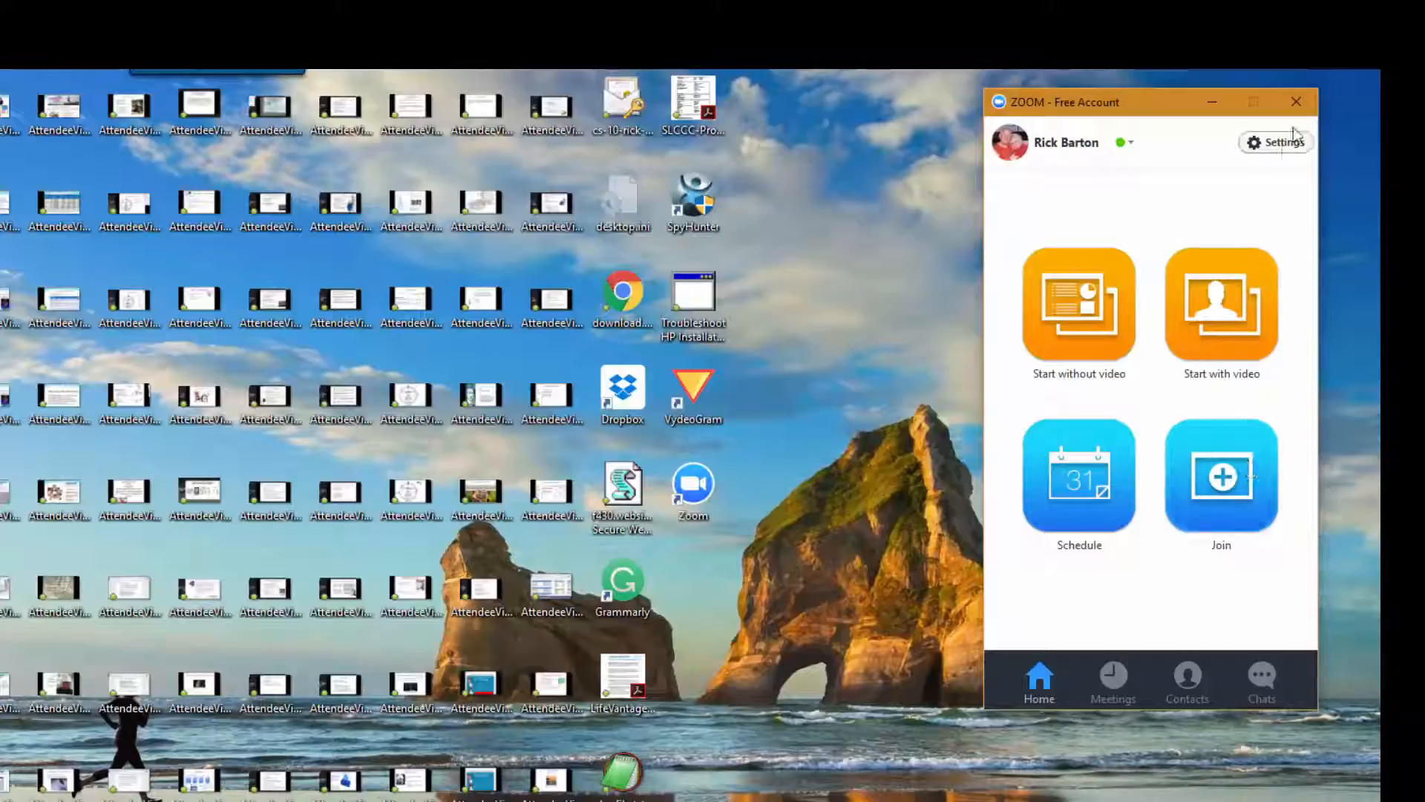
click(1295, 104)
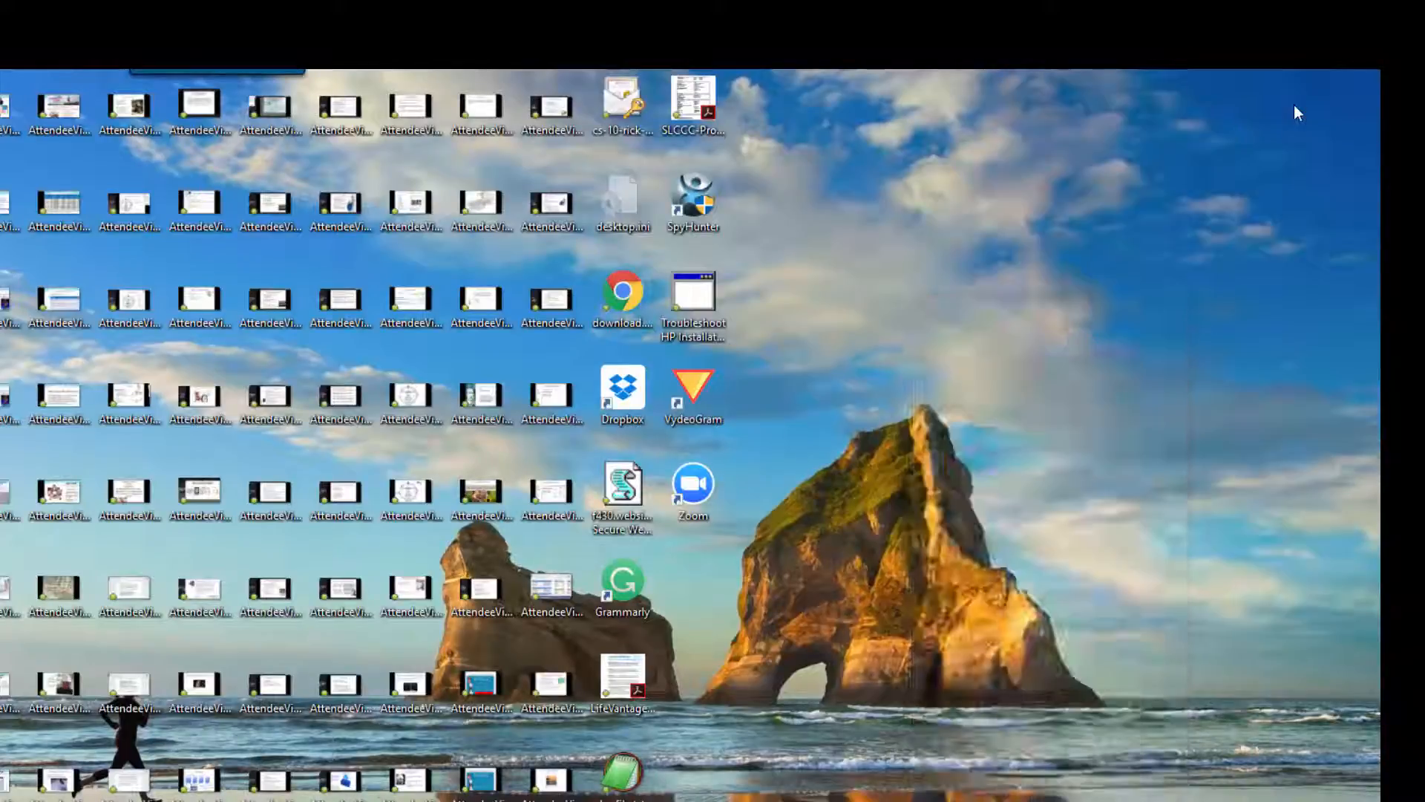